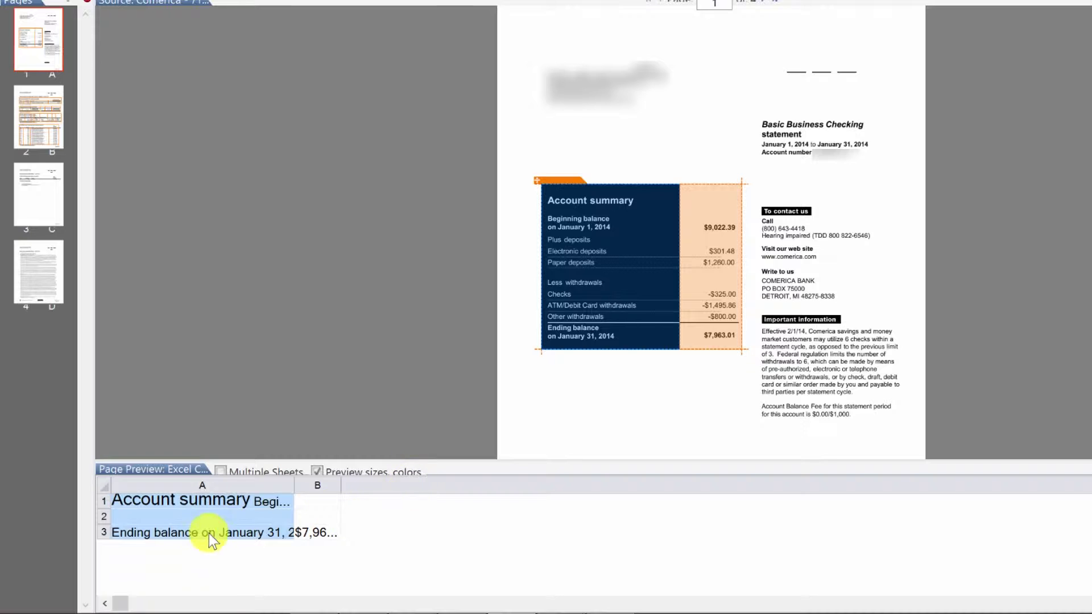
# Step: Widen column A of the page preview and structure the Account summary table with Rows From Text
pyautogui.moveTo(294, 484); pyautogui.dragTo(396, 485)
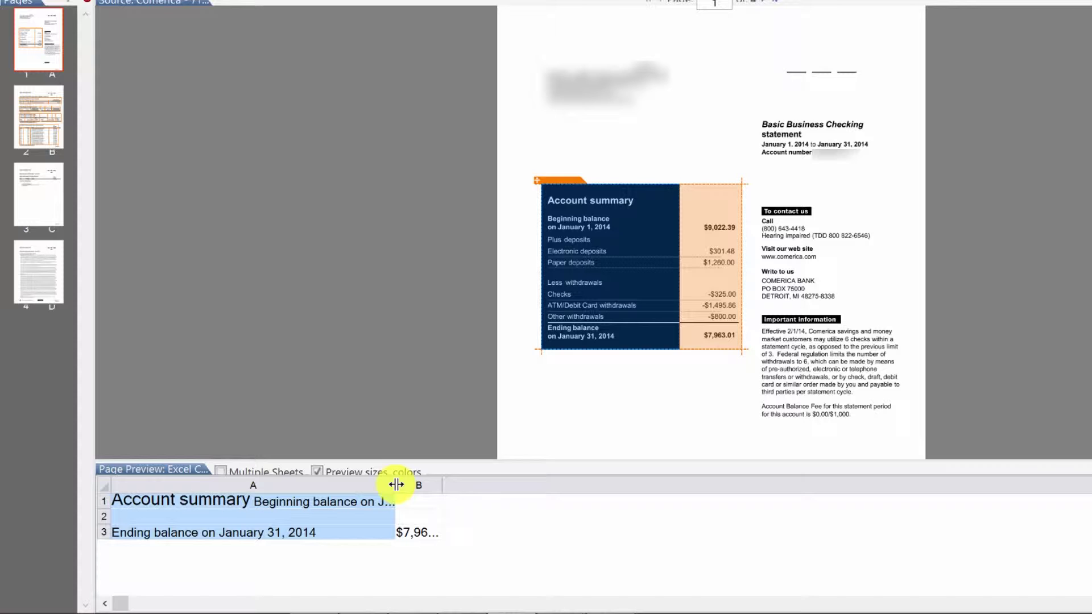
pyautogui.rightClick(623, 252)
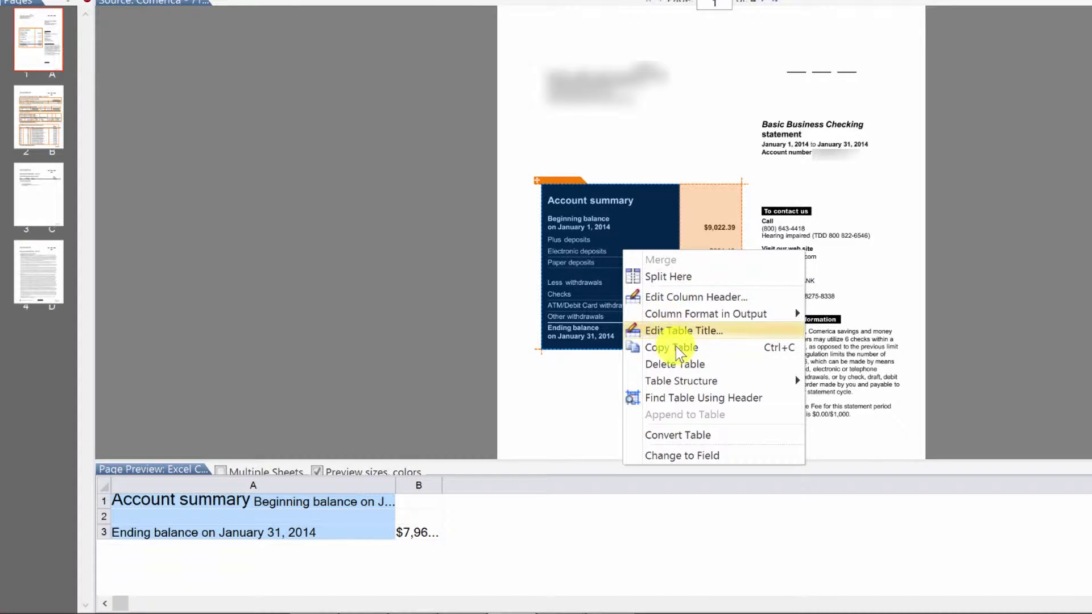
pyautogui.moveTo(706, 385)
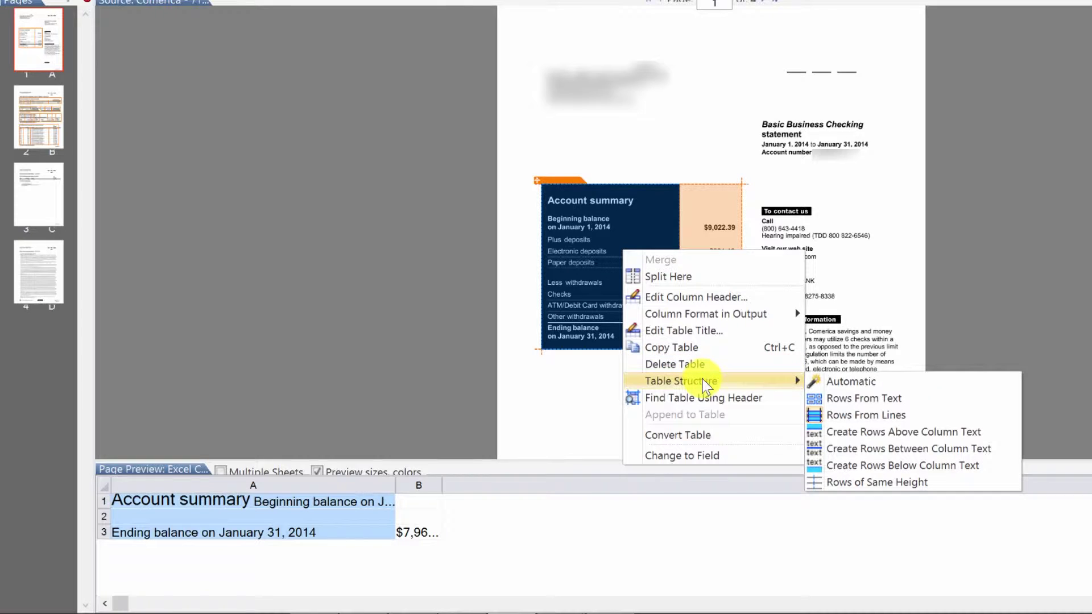
pyautogui.click(884, 398)
pyautogui.click(363, 527)
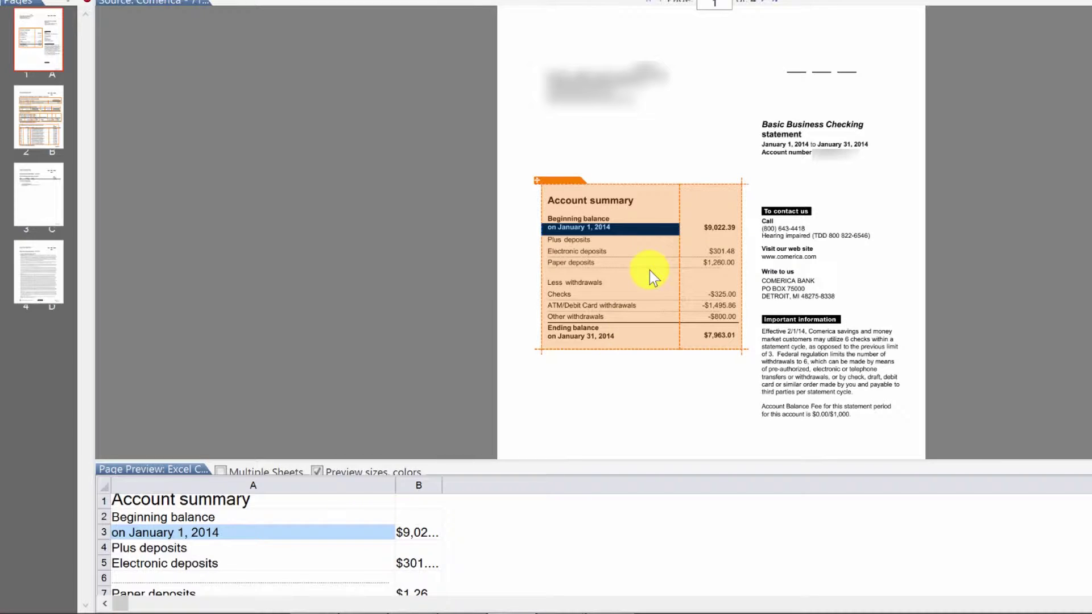
# Step: Set the title of the account summary table to "Summary"
pyautogui.rightClick(557, 179)
pyautogui.click(616, 284)
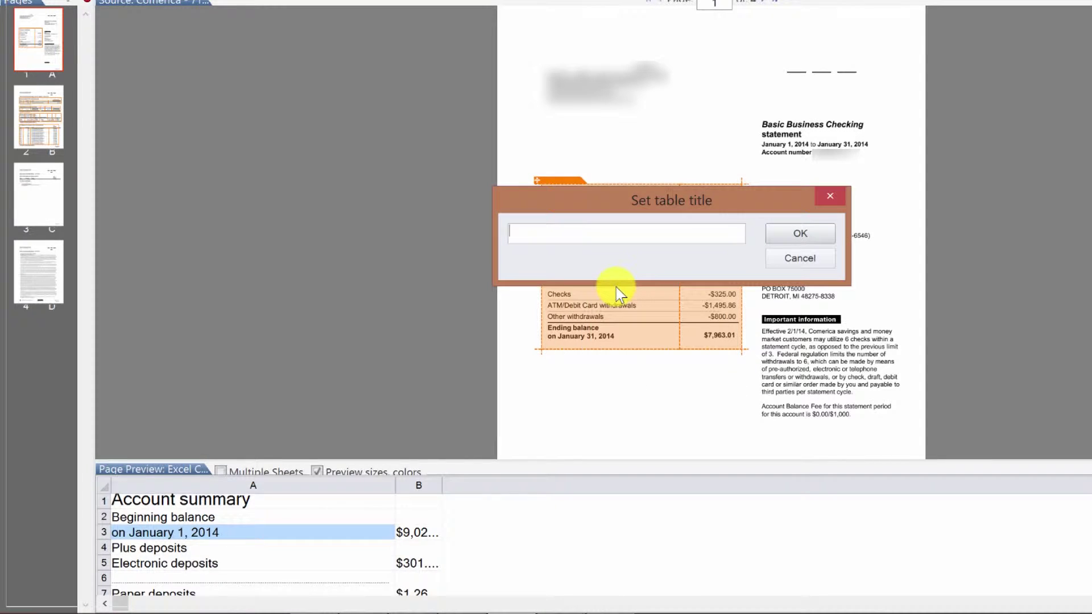
pyautogui.write('Sumamry')
pyautogui.press('BackSpace')
pyautogui.press('BackSpace')
pyautogui.press('BackSpace')
pyautogui.press('BackSpace')
pyautogui.write('mary')
pyautogui.press('Return')
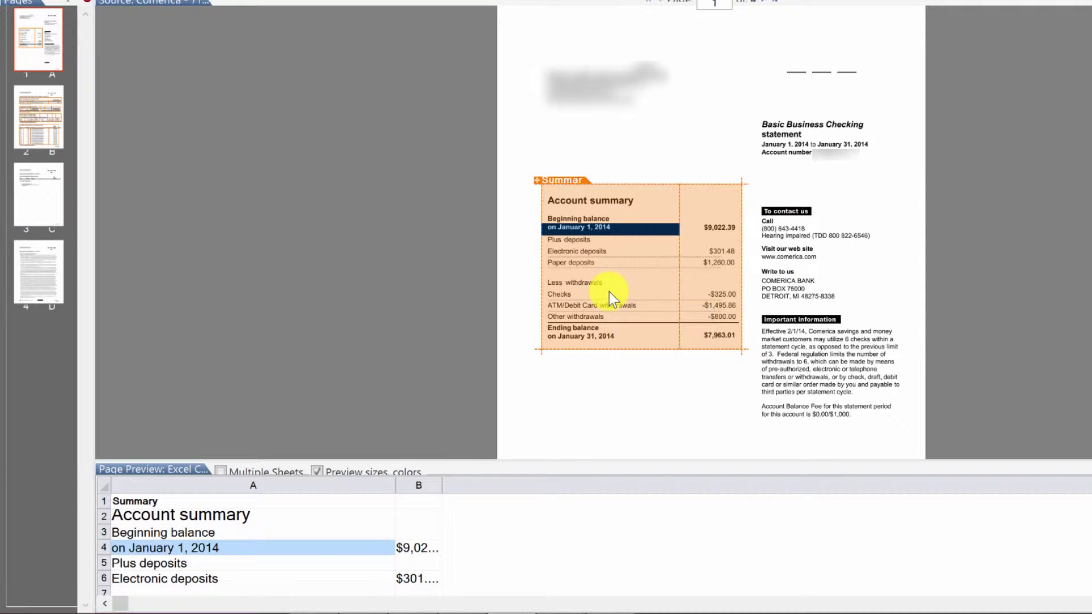
# Step: Format the amounts column of the Summary table as Number in the output and widen column B of the preview
pyautogui.moveTo(609, 292)
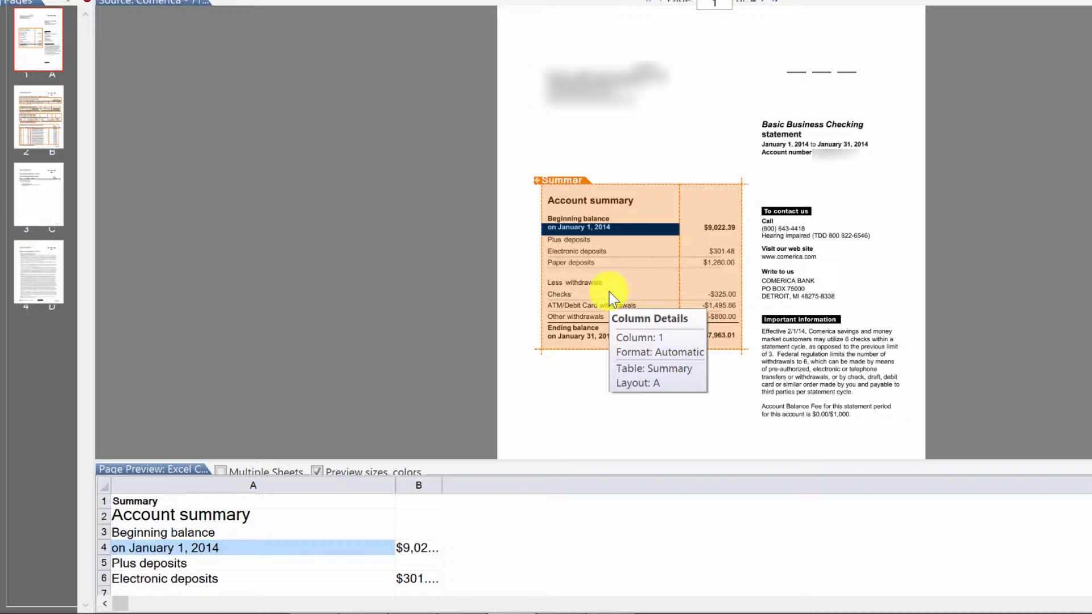
pyautogui.click(714, 203)
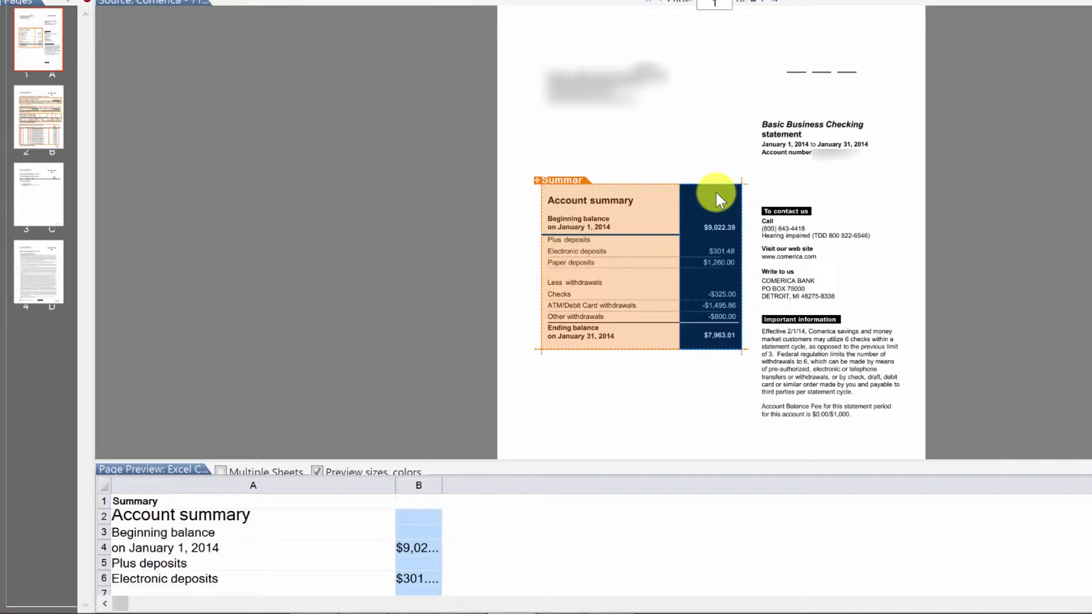
pyautogui.rightClick(716, 194)
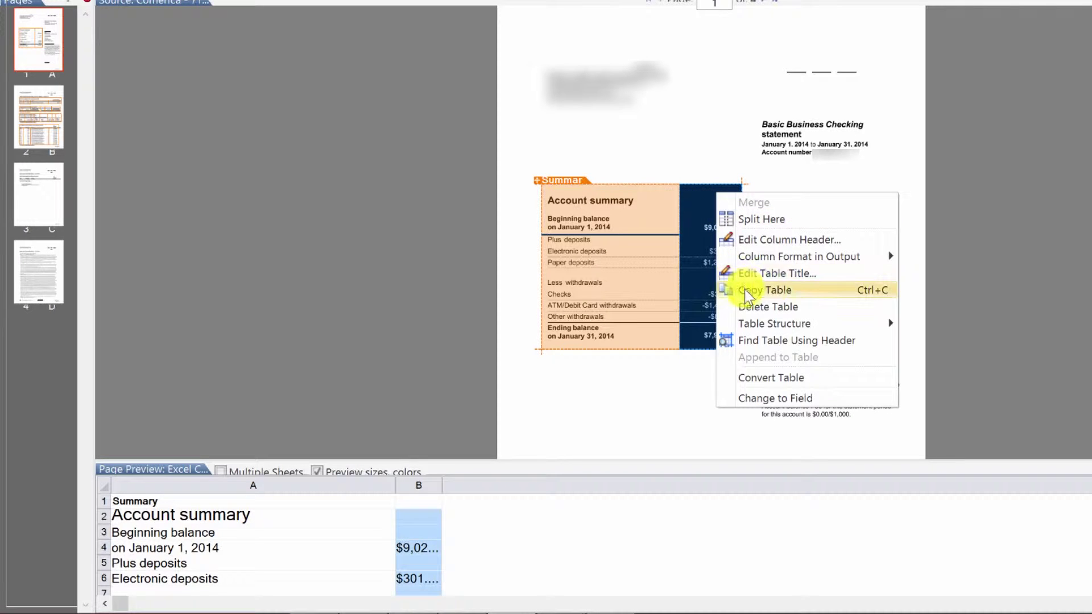
pyautogui.moveTo(808, 261)
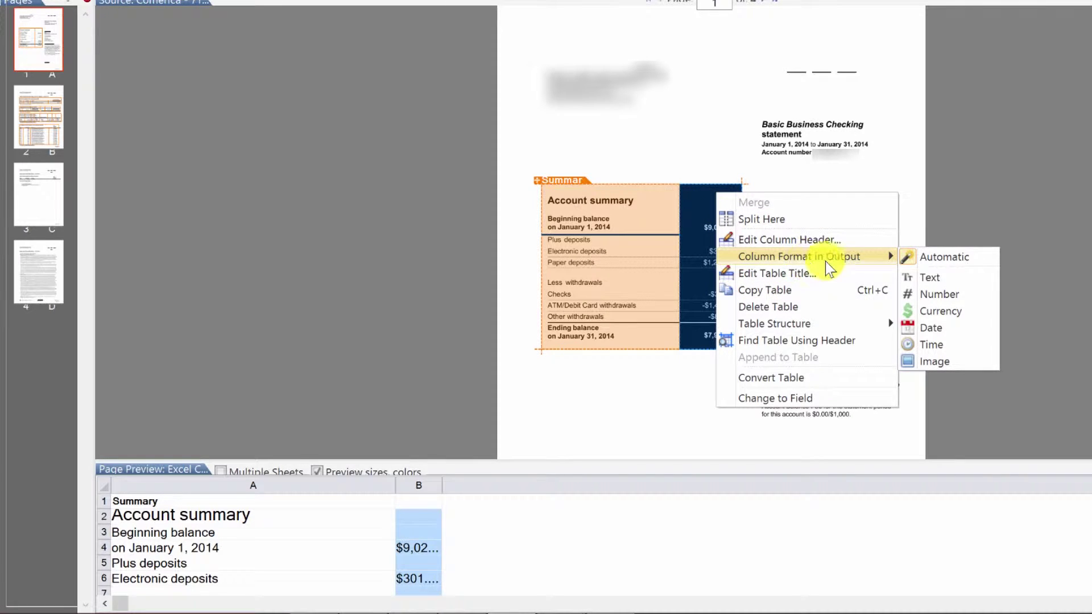
pyautogui.click(935, 296)
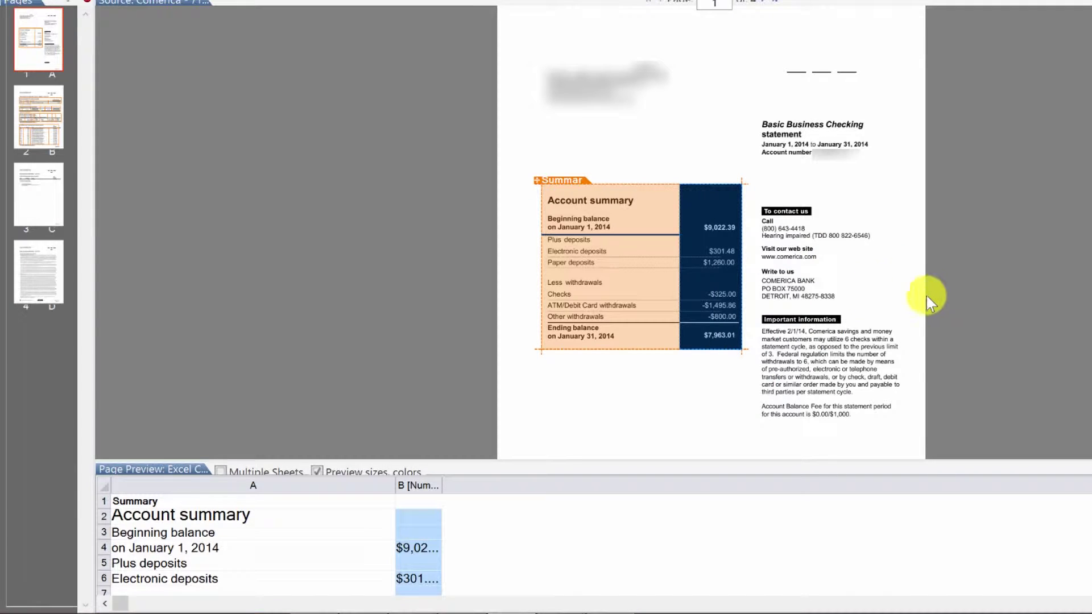
pyautogui.moveTo(450, 484); pyautogui.dragTo(498, 484)
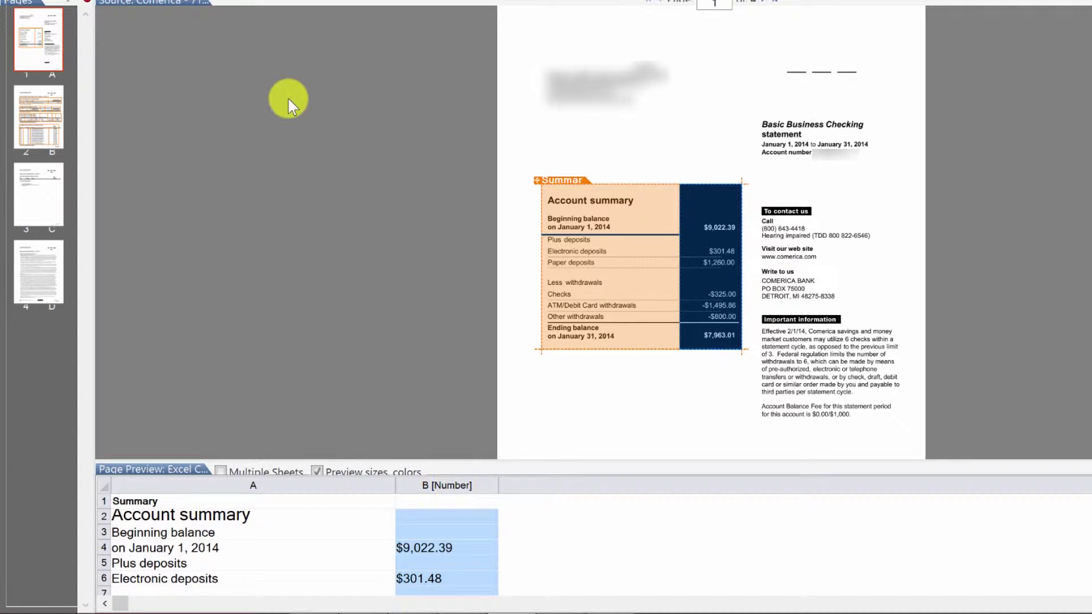
# Step: On page 3, mark a table around the other withdrawals section and title it "Other Withdrawls"
pyautogui.click(38, 198)
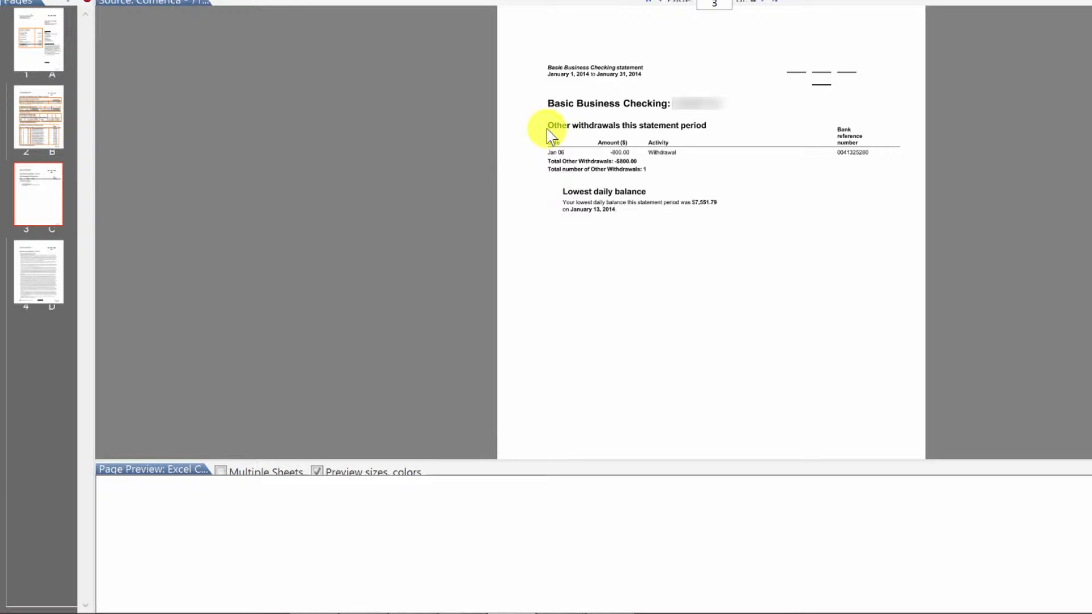
pyautogui.moveTo(545, 119); pyautogui.dragTo(893, 158)
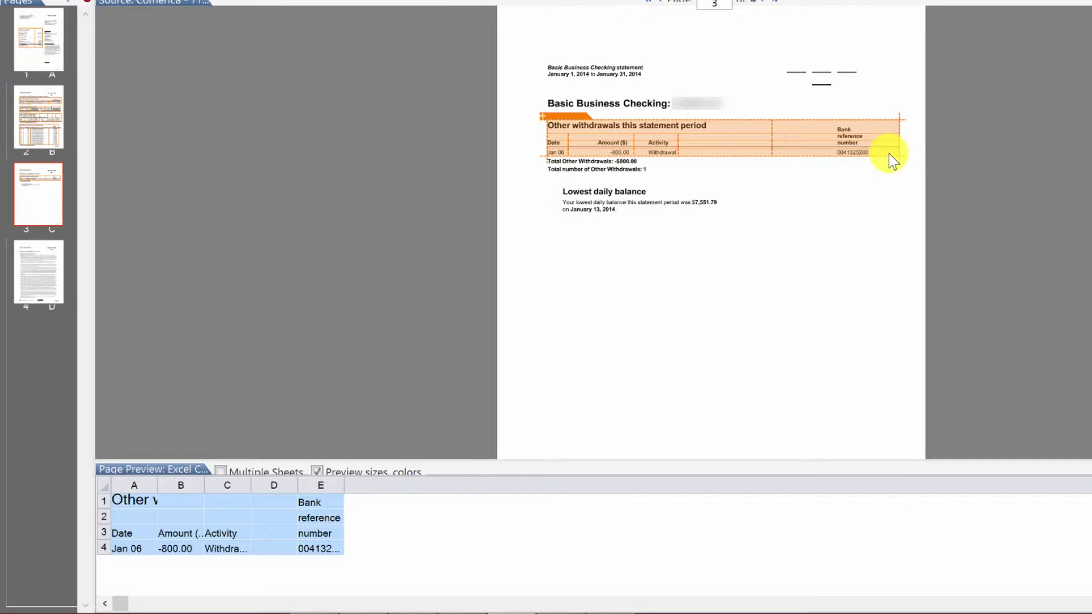
pyautogui.rightClick(569, 114)
pyautogui.click(623, 195)
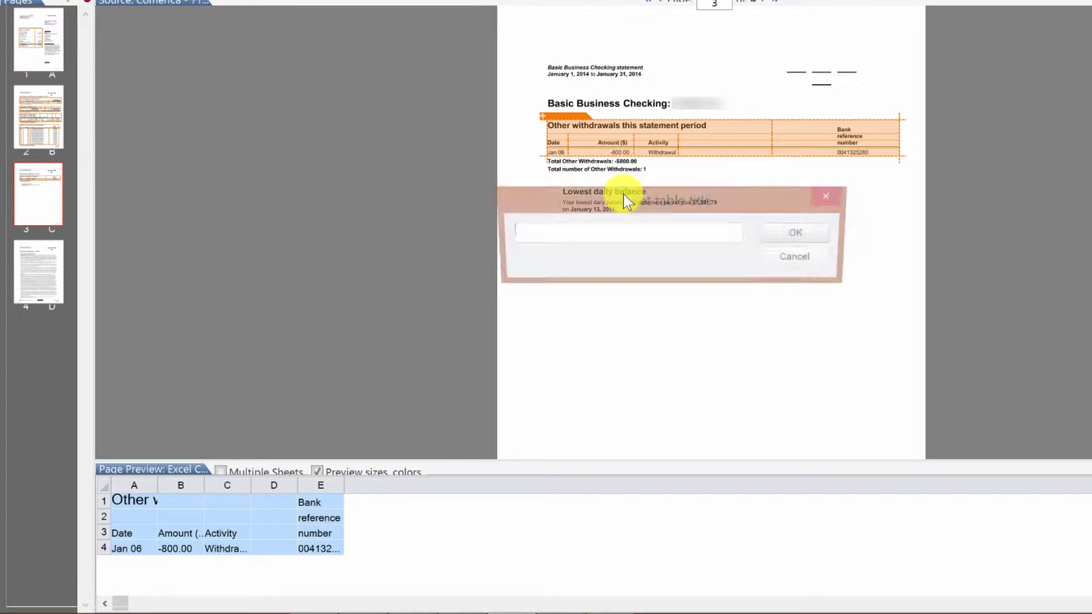
pyautogui.write('Other Withd')
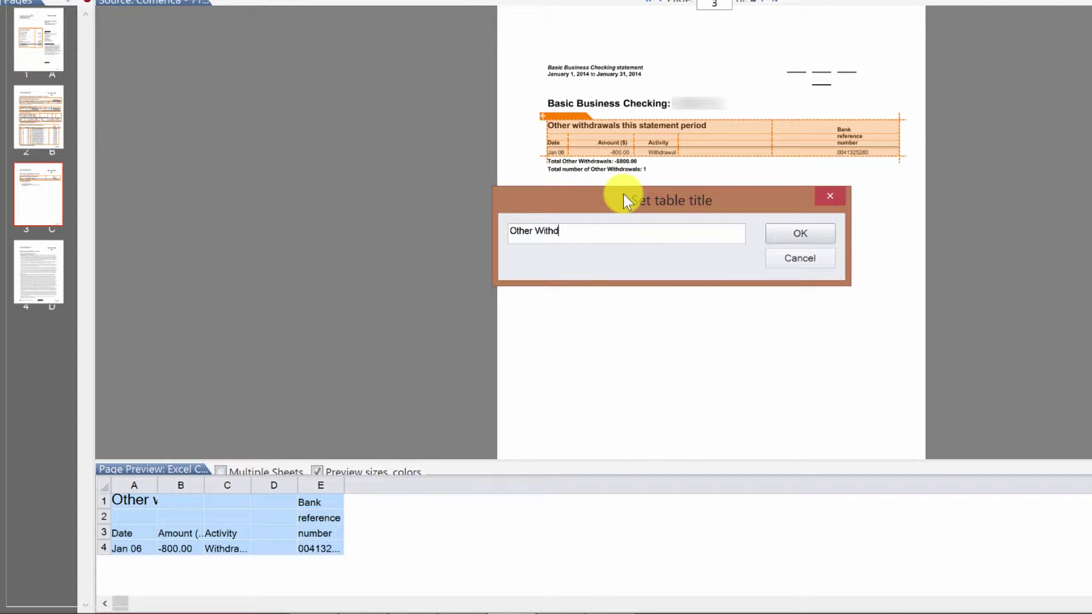
pyautogui.write('rawls')
pyautogui.press('Return')
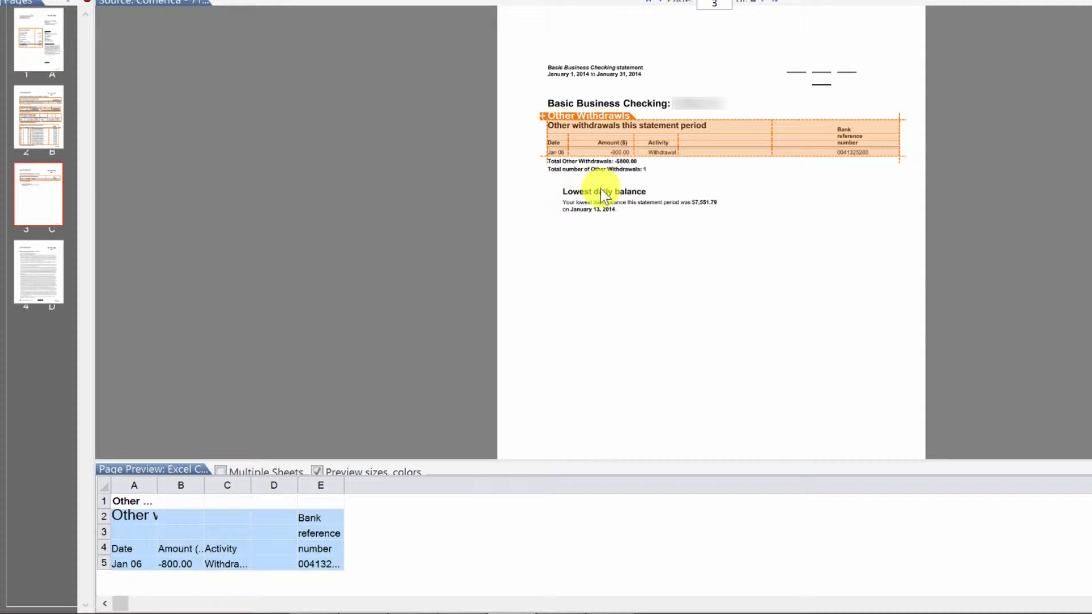
# Step: On page 2, set the output format of the Electronic Deposits table's Date column to Date
pyautogui.click(34, 278)
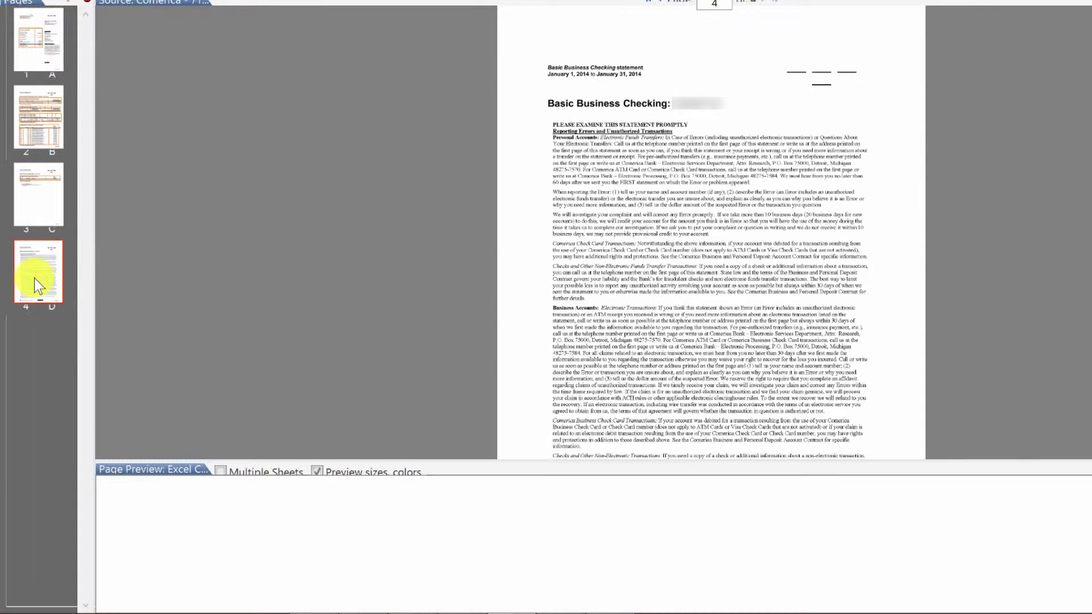
pyautogui.click(32, 199)
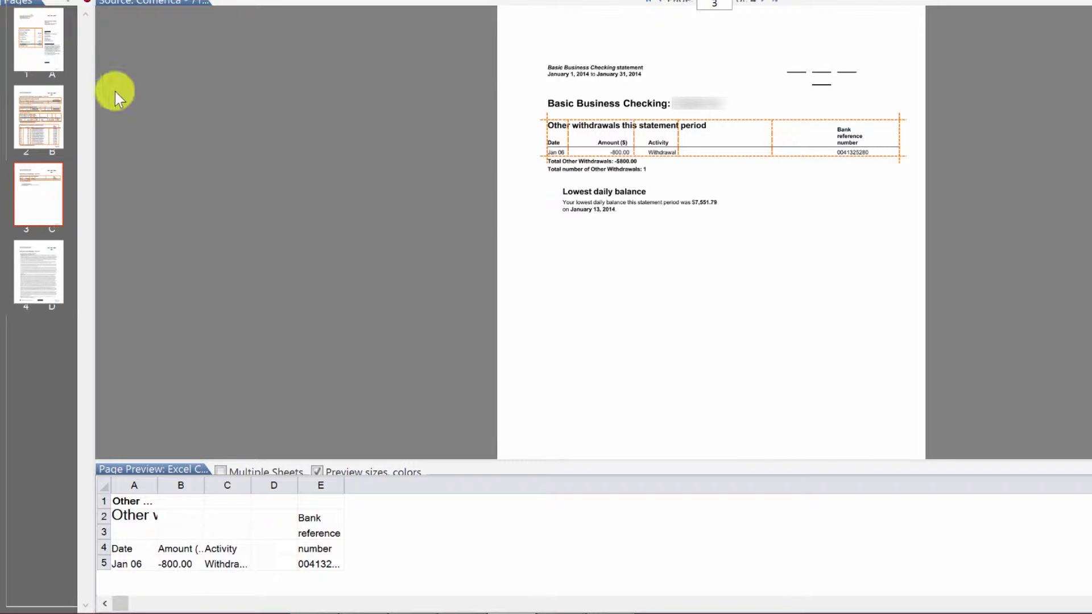
pyautogui.click(35, 117)
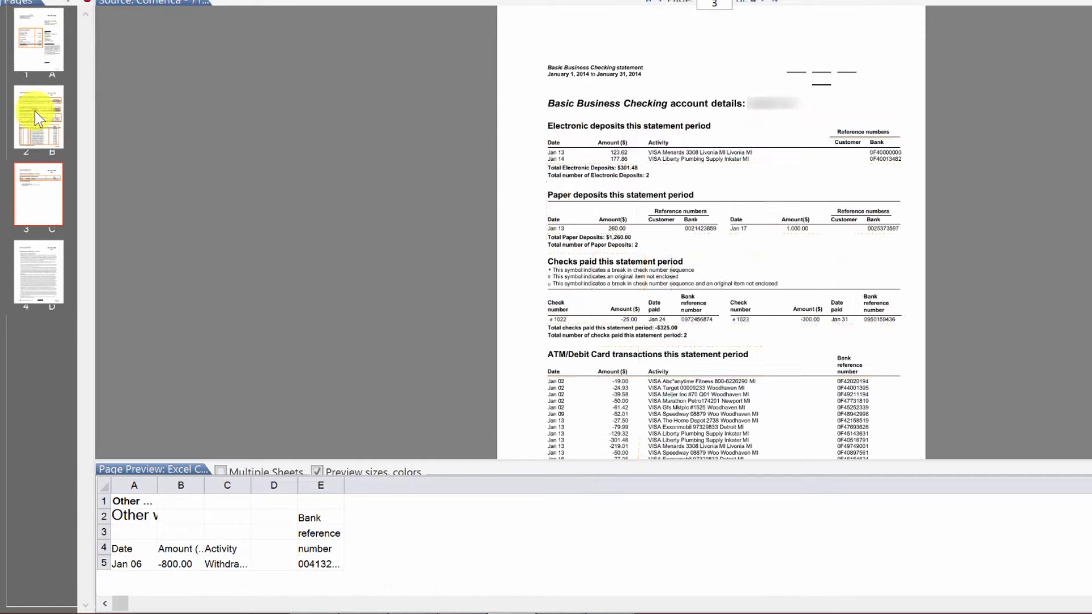
pyautogui.click(558, 125)
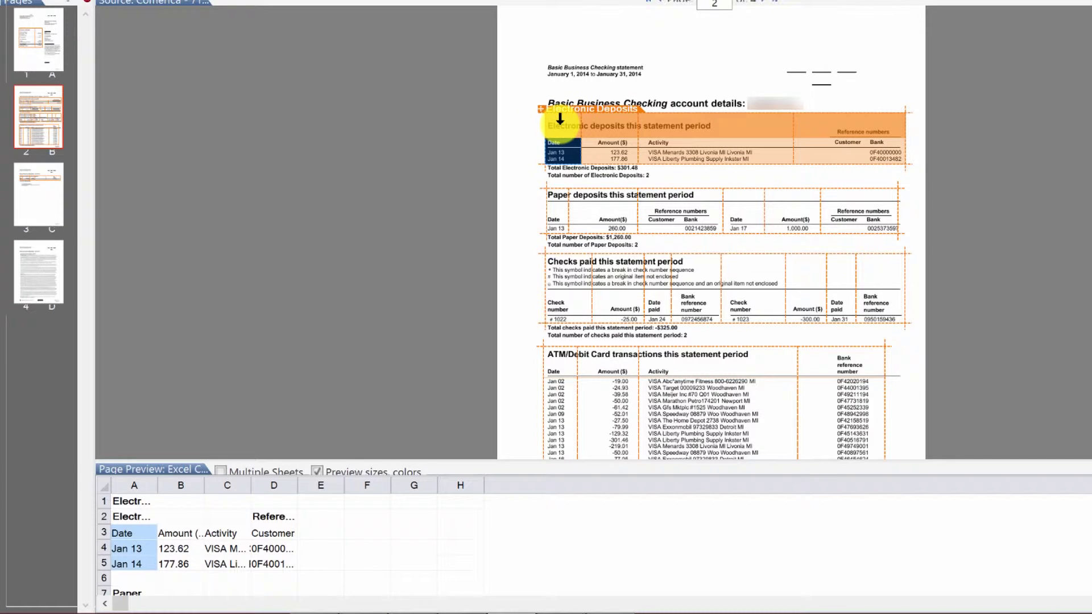
pyautogui.rightClick(560, 141)
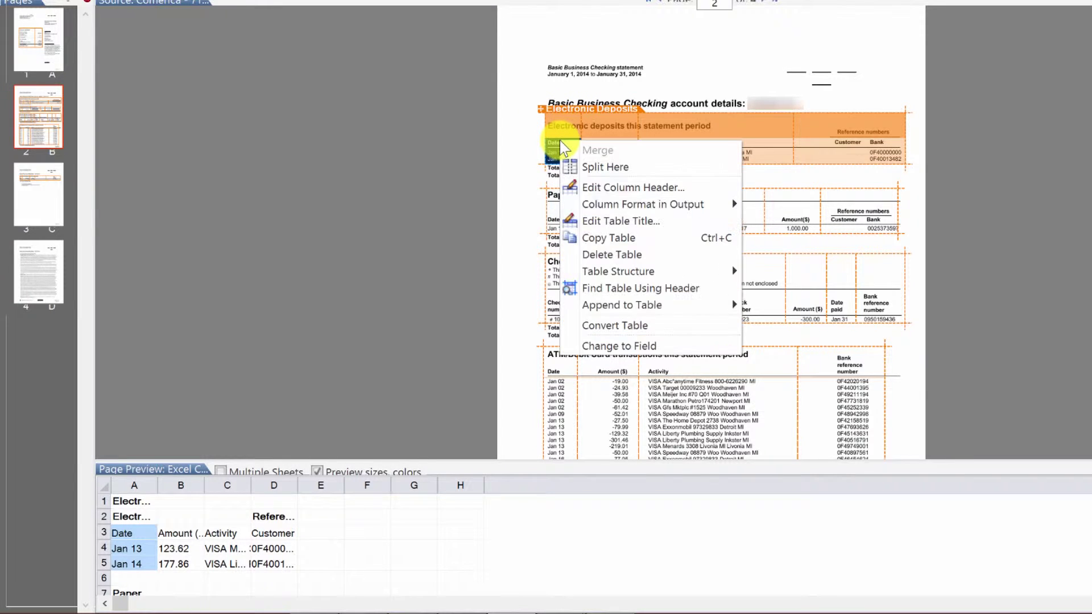
pyautogui.moveTo(651, 211)
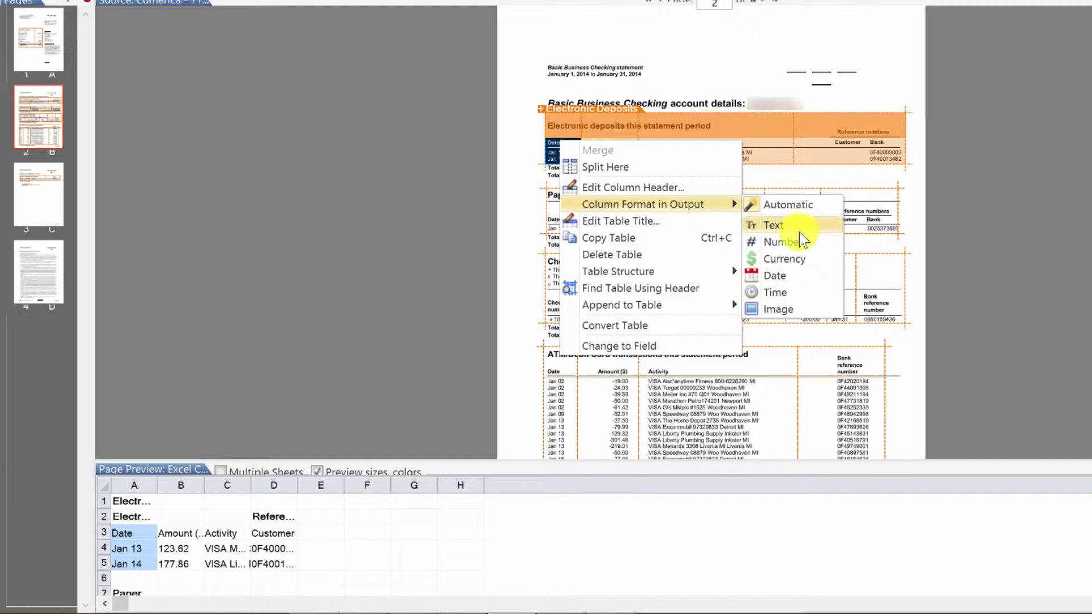
pyautogui.click(790, 278)
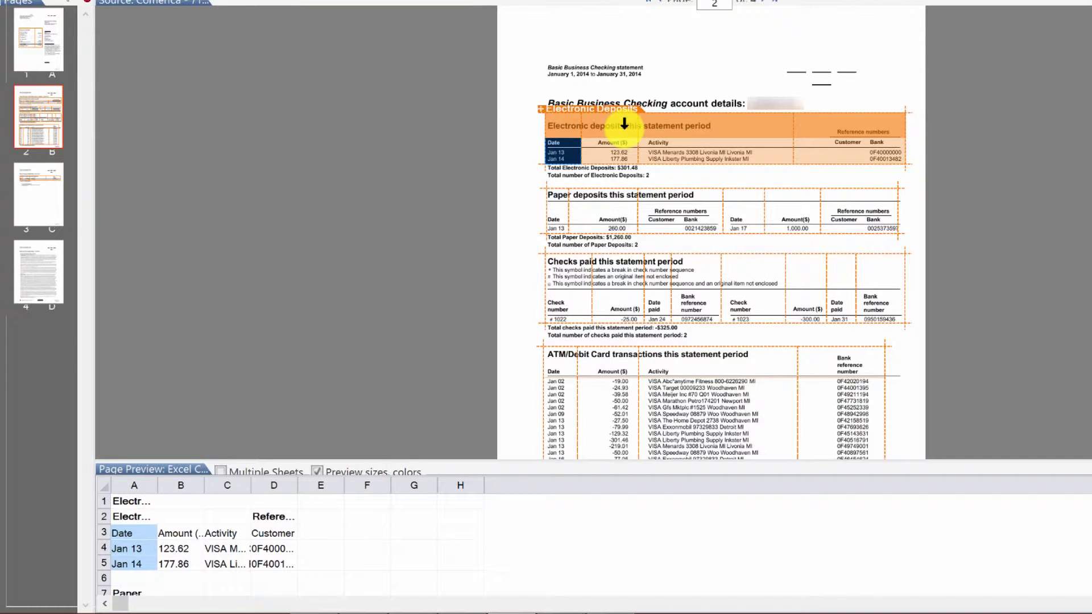
# Step: Set the output format of the Electronic Deposits table's Amount column to Number
pyautogui.rightClick(624, 124)
pyautogui.click(616, 127)
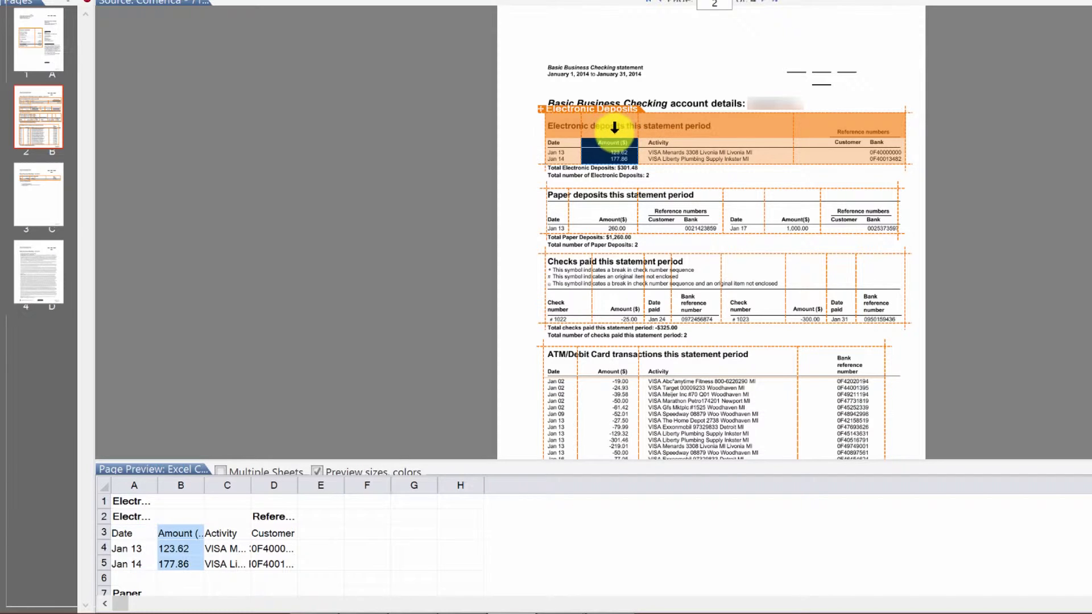
pyautogui.rightClick(626, 158)
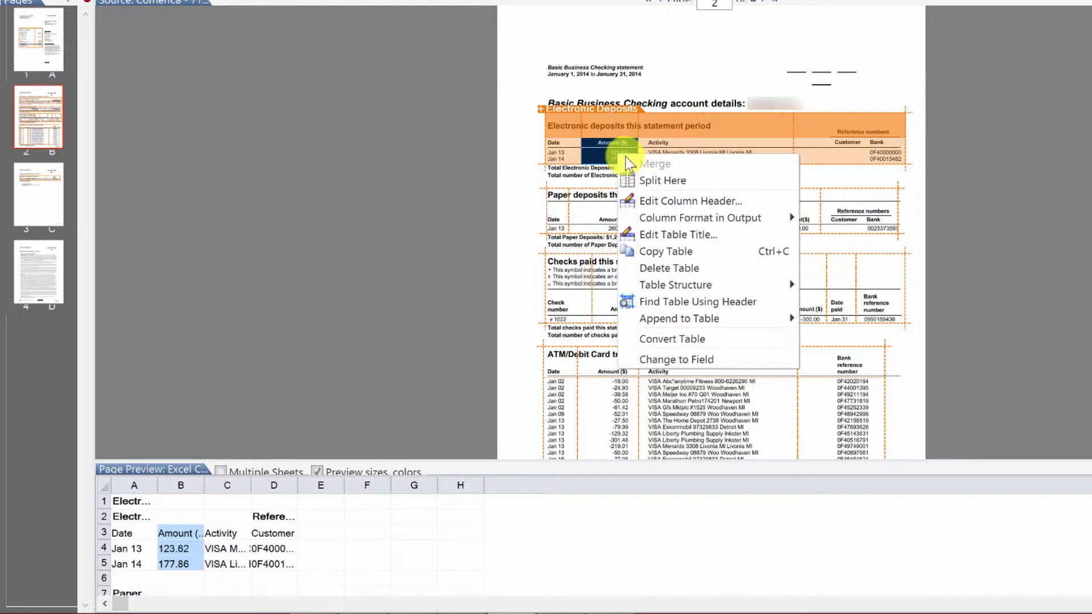
pyautogui.moveTo(695, 218)
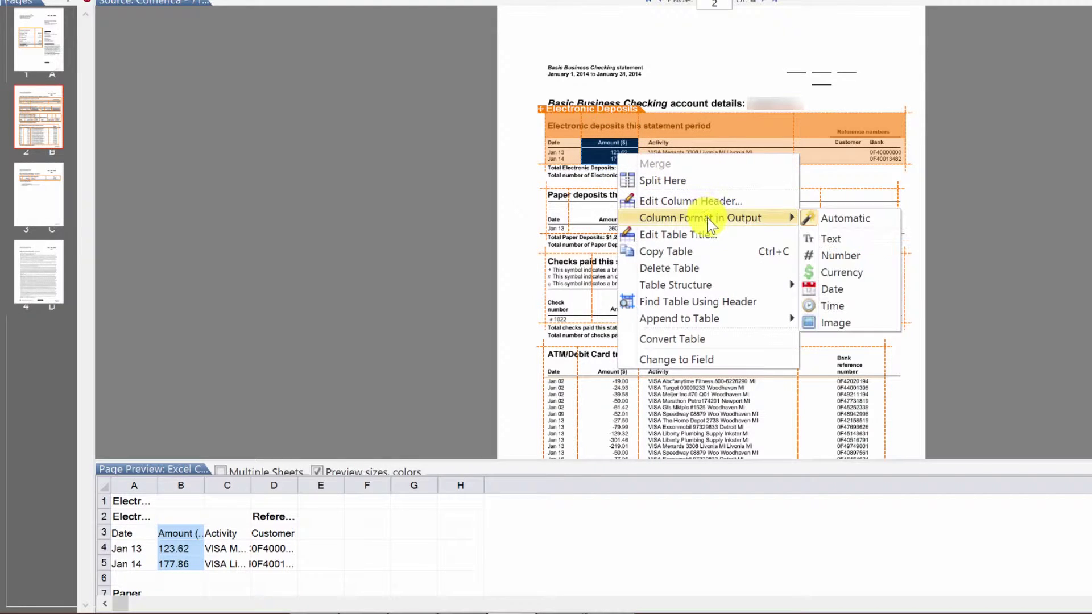
pyautogui.click(844, 258)
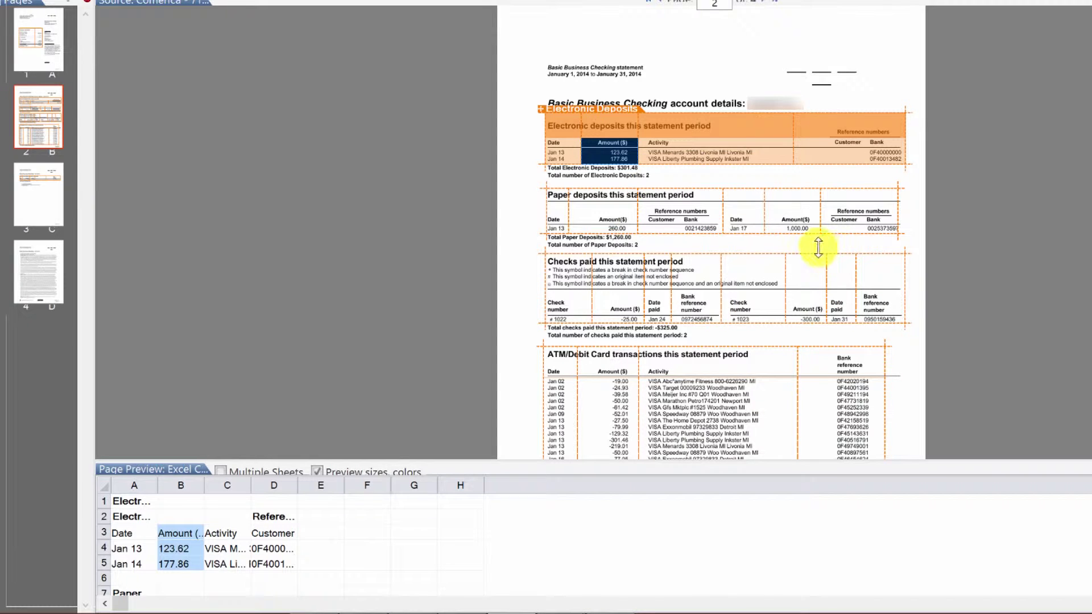
# Step: Set the output format of the first Date column in the Paper Deposits table to Date
pyautogui.click(559, 210)
pyautogui.rightClick(559, 211)
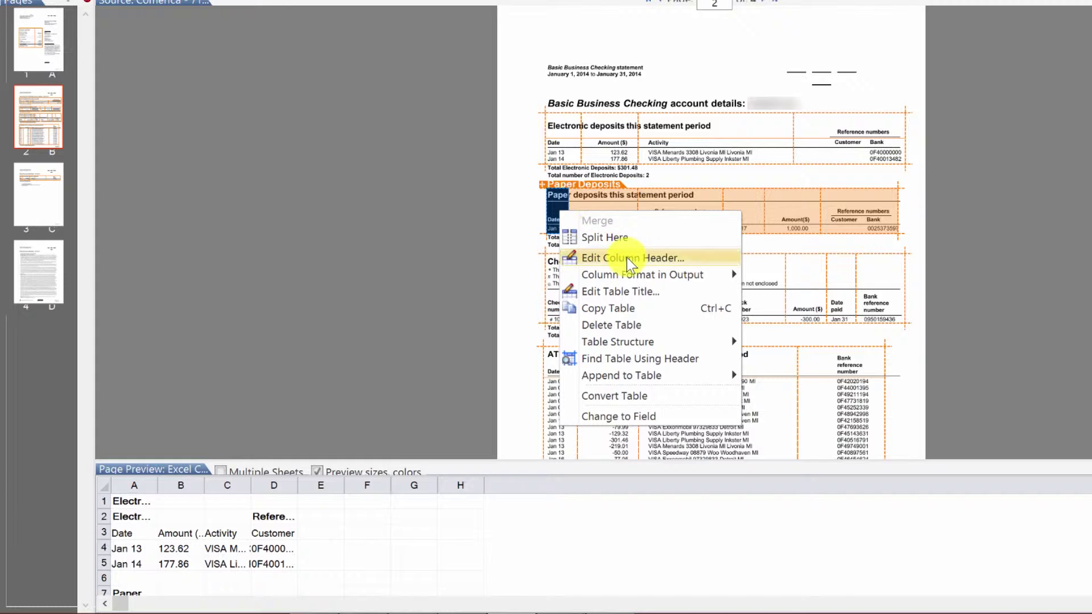
pyautogui.moveTo(633, 273)
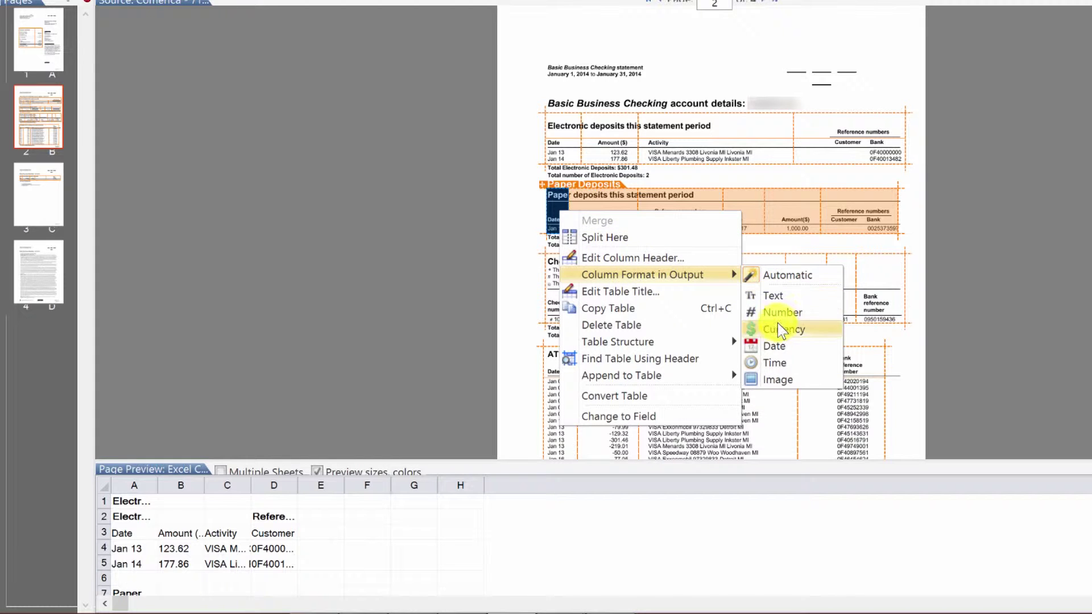
pyautogui.click(776, 346)
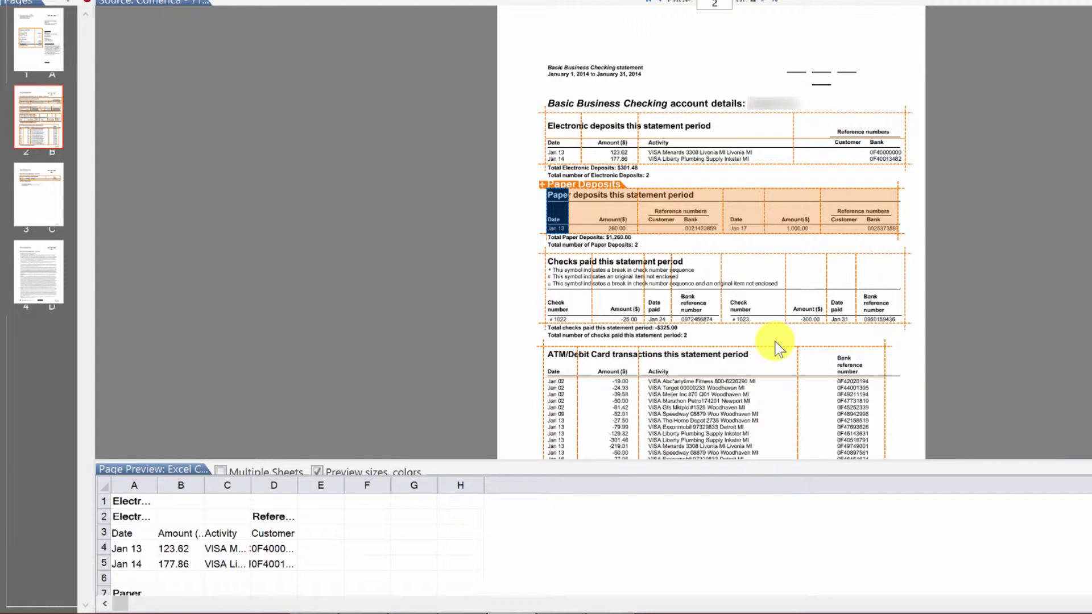
# Step: Set the output format of the first Amount column in the Paper Deposits table to Currency
pyautogui.click(612, 217)
pyautogui.rightClick(613, 219)
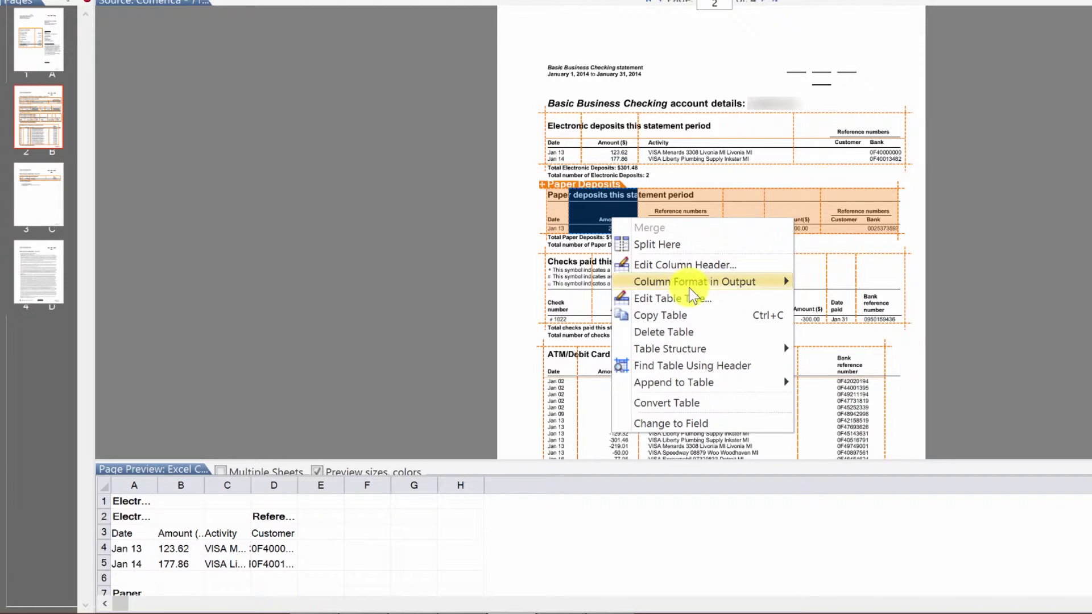
pyautogui.moveTo(697, 283)
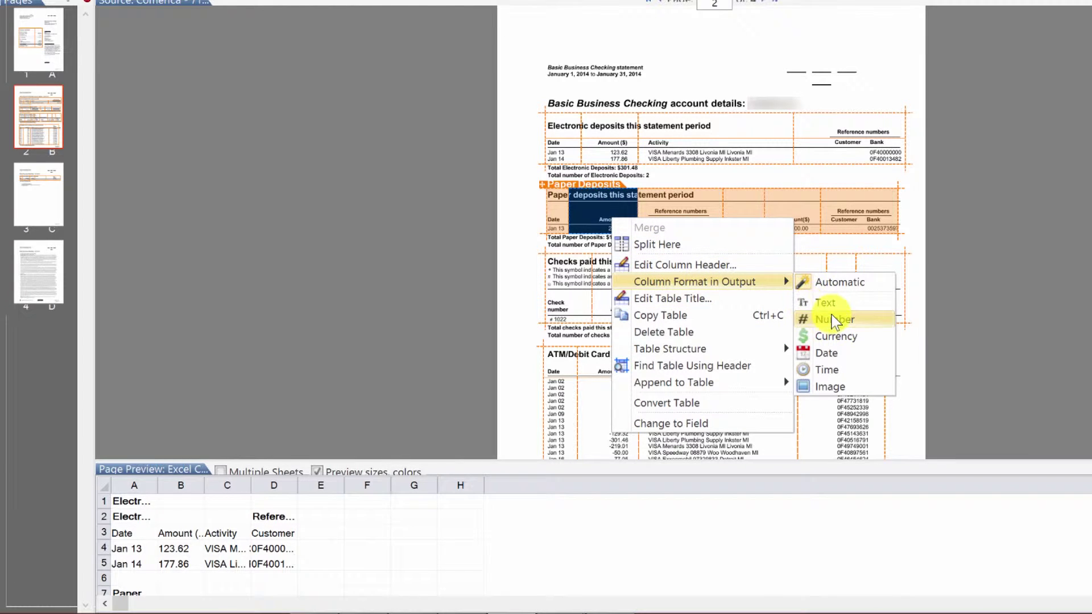
pyautogui.click(831, 336)
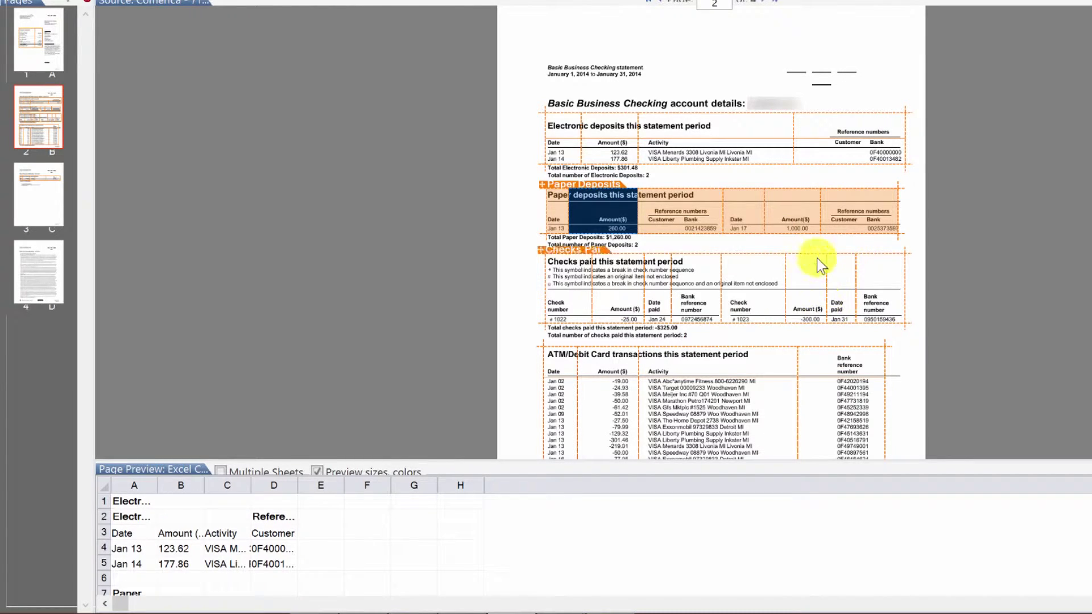
# Step: Set the output format of the second Date column in the Paper Deposits table to Date
pyautogui.click(745, 216)
pyautogui.rightClick(746, 217)
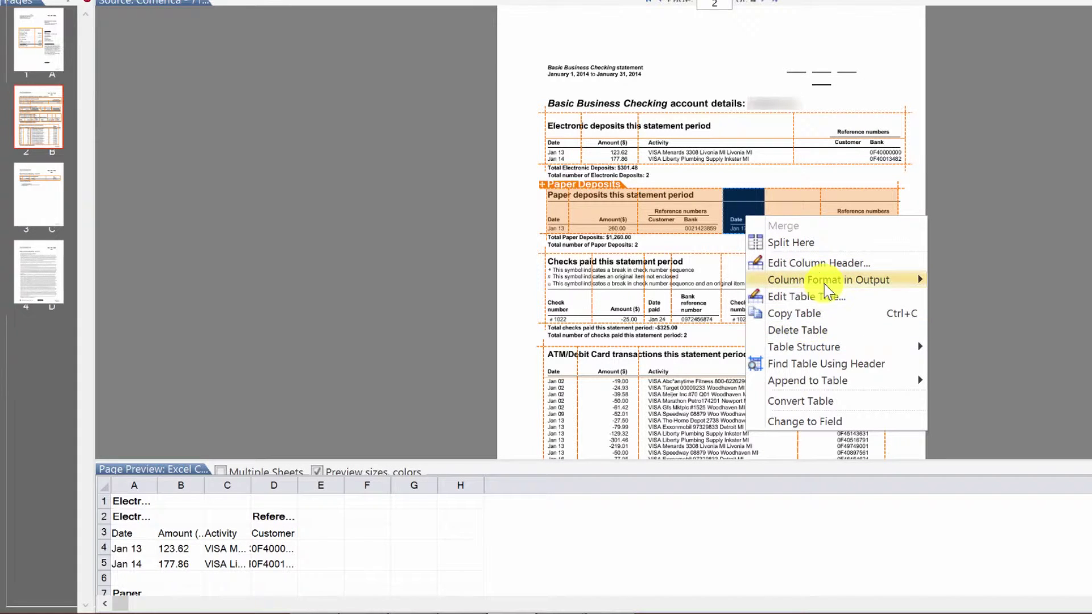
pyautogui.moveTo(831, 280)
pyautogui.click(967, 337)
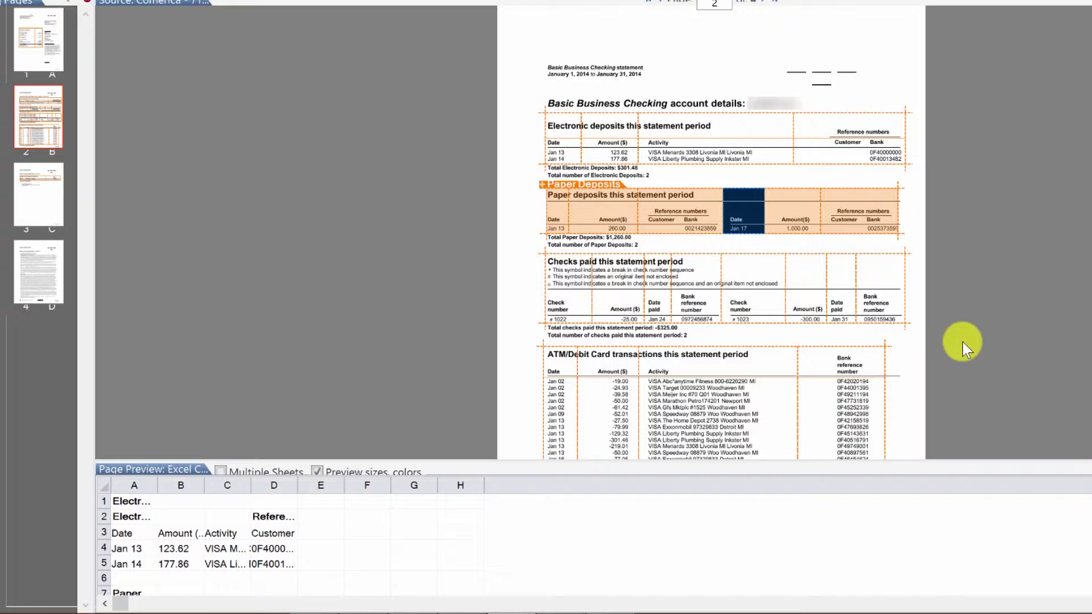
# Step: Set the output format of the second Amount column in the Paper Deposits table to Currency
pyautogui.click(804, 209)
pyautogui.rightClick(803, 207)
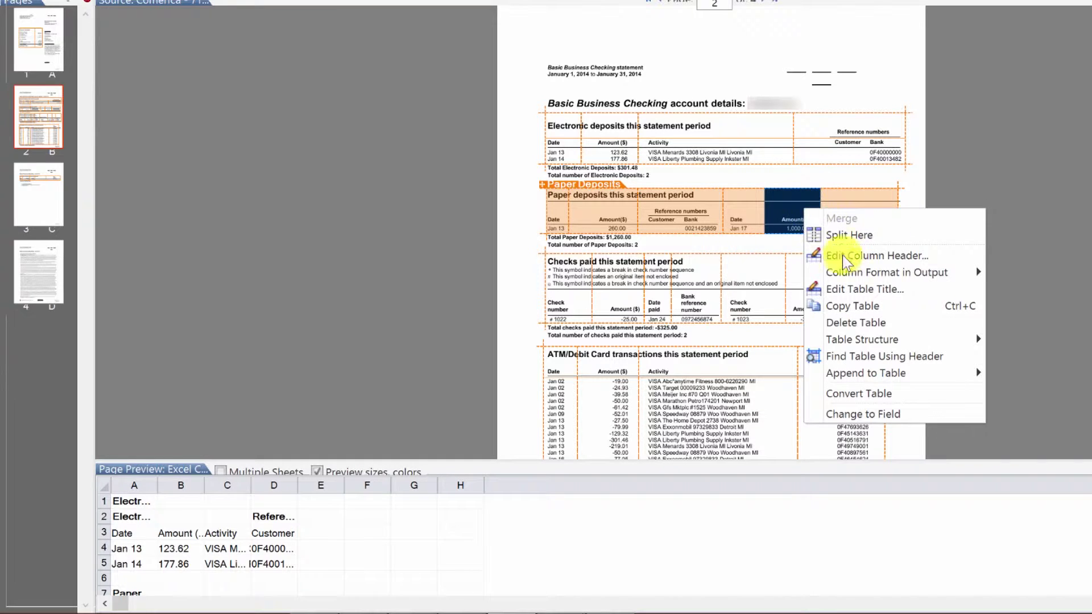
pyautogui.moveTo(898, 272)
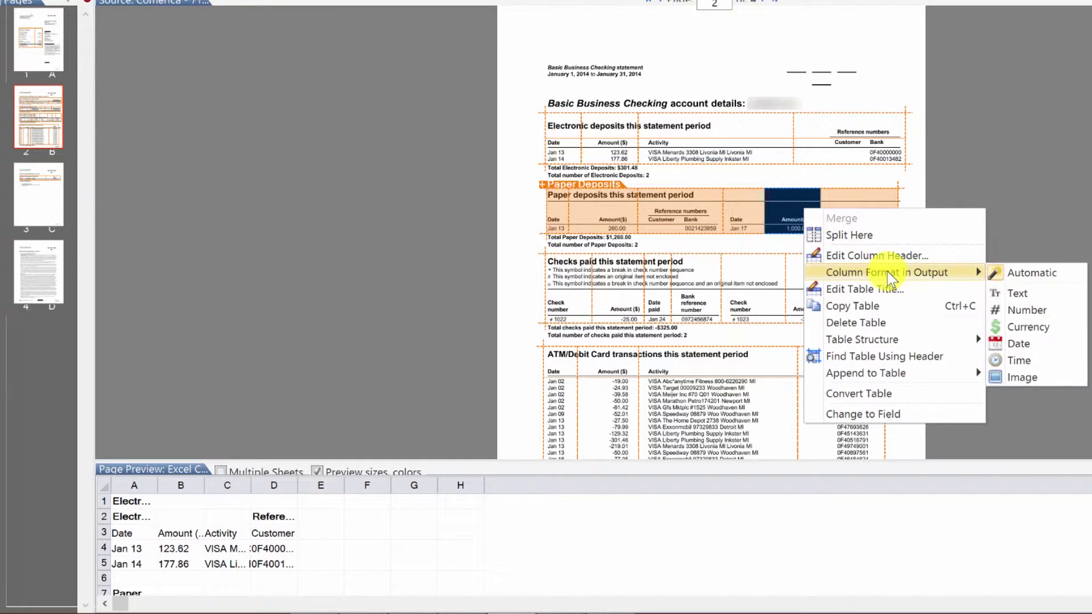
pyautogui.click(1021, 322)
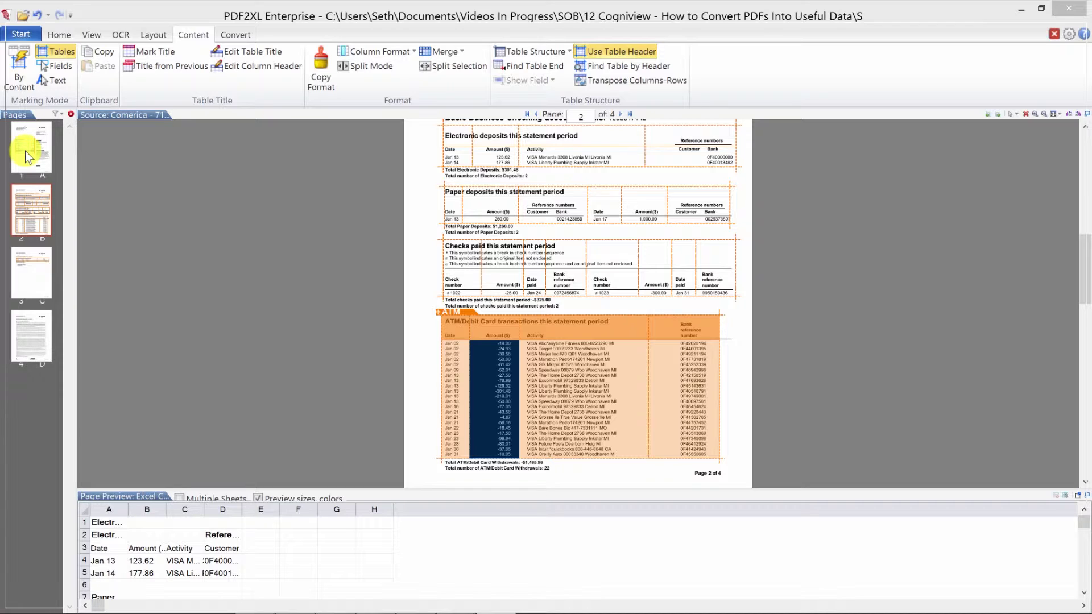
# Step: Save all page layouts of the document to the layout library as Comerica, replacing the existing layout of that name
pyautogui.click(58, 35)
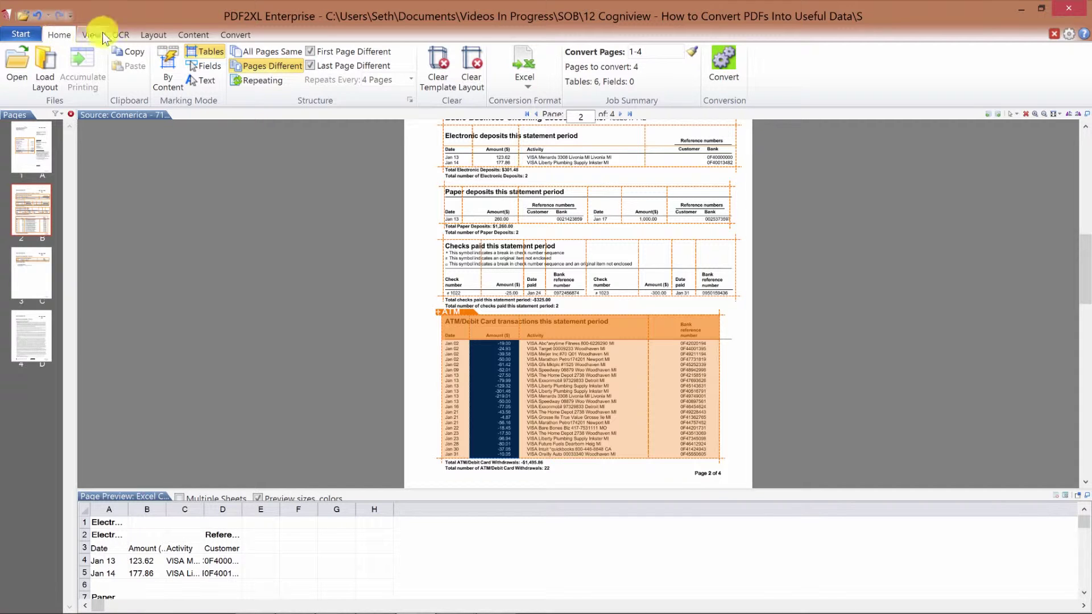
pyautogui.click(145, 36)
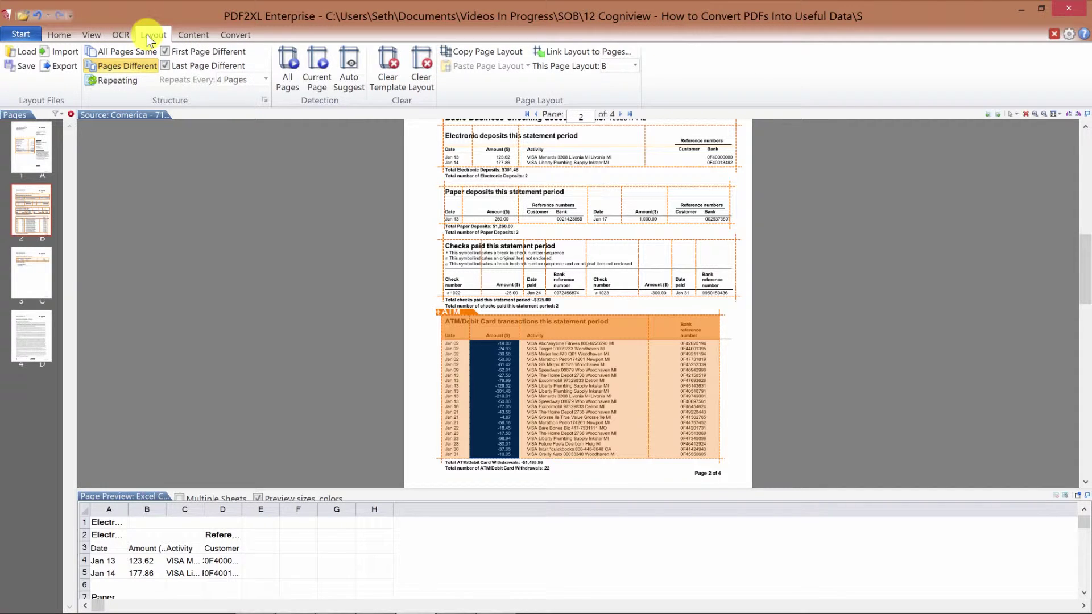
pyautogui.click(26, 66)
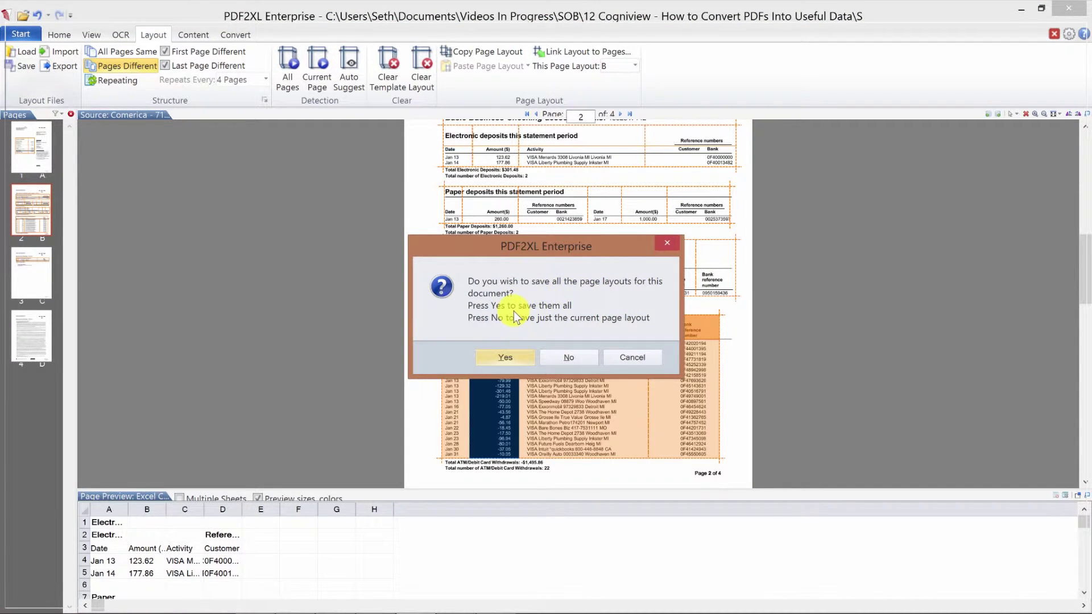
pyautogui.click(505, 357)
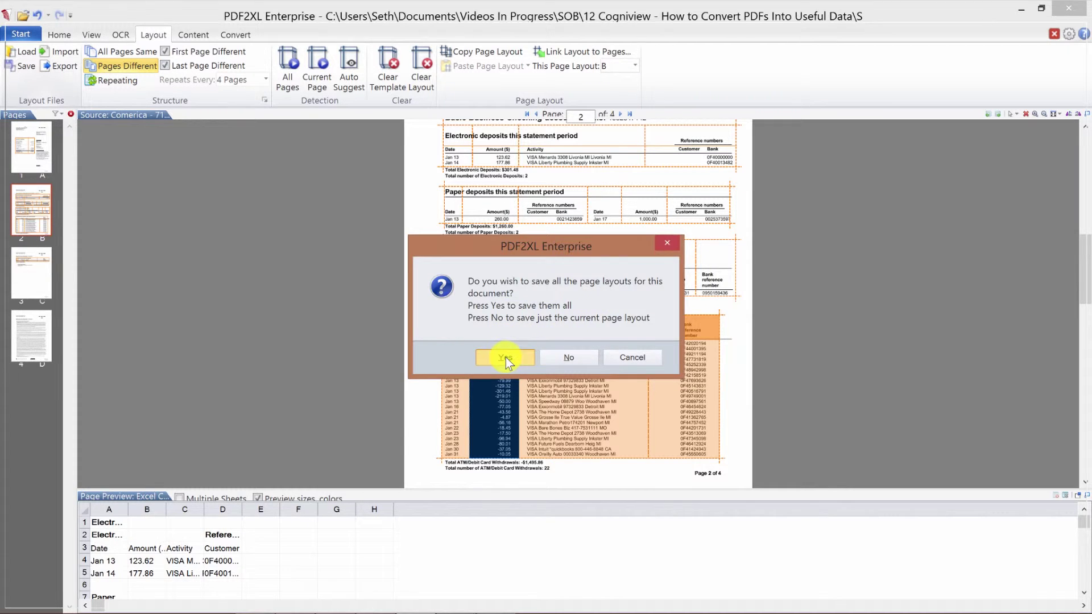
pyautogui.click(710, 260)
pyautogui.click(496, 272)
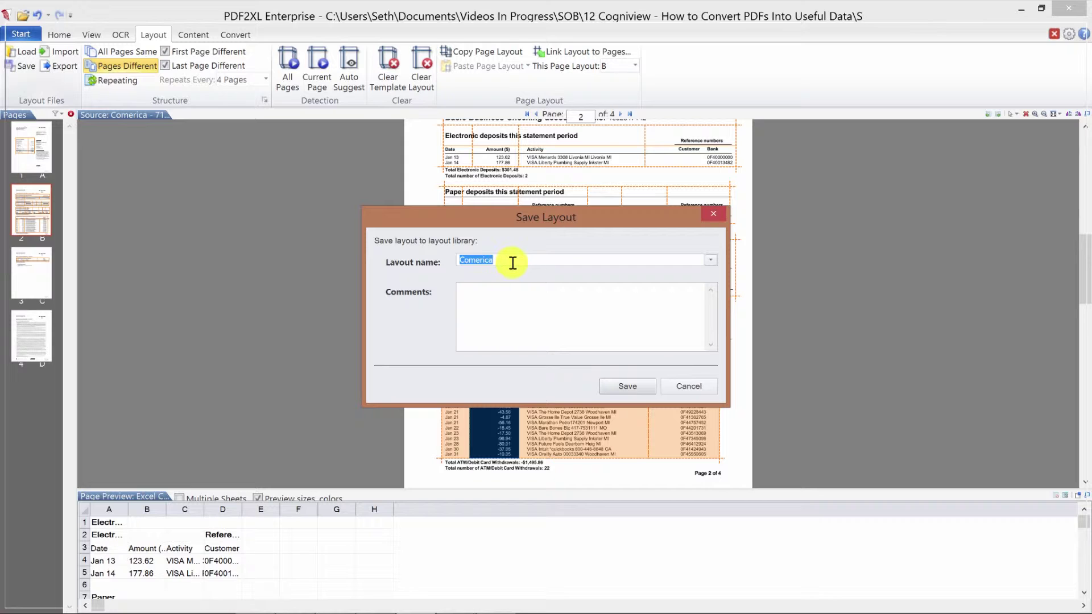
pyautogui.click(471, 305)
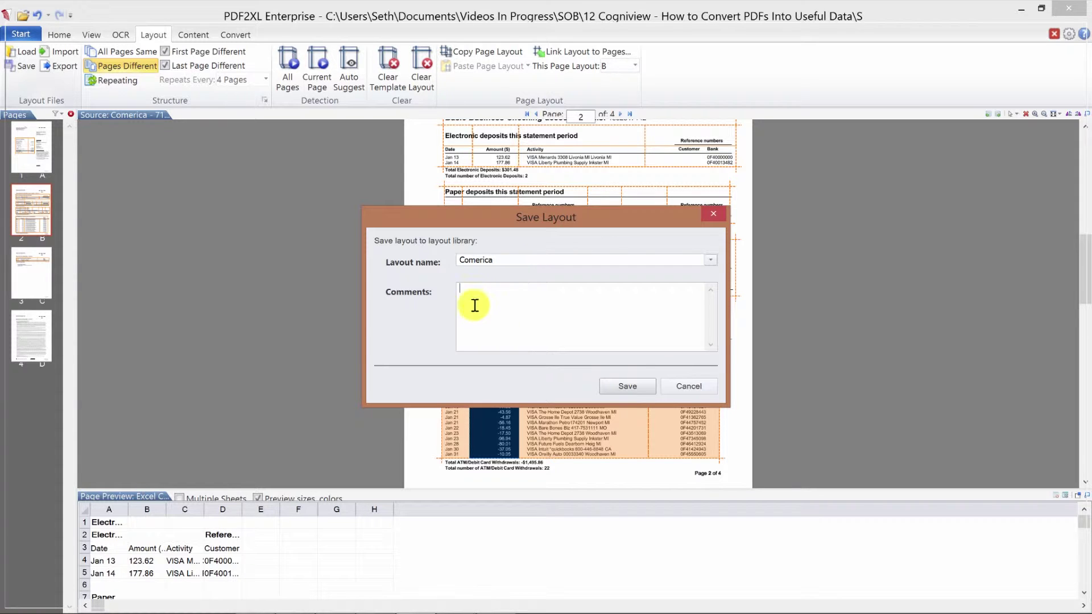
pyautogui.click(527, 311)
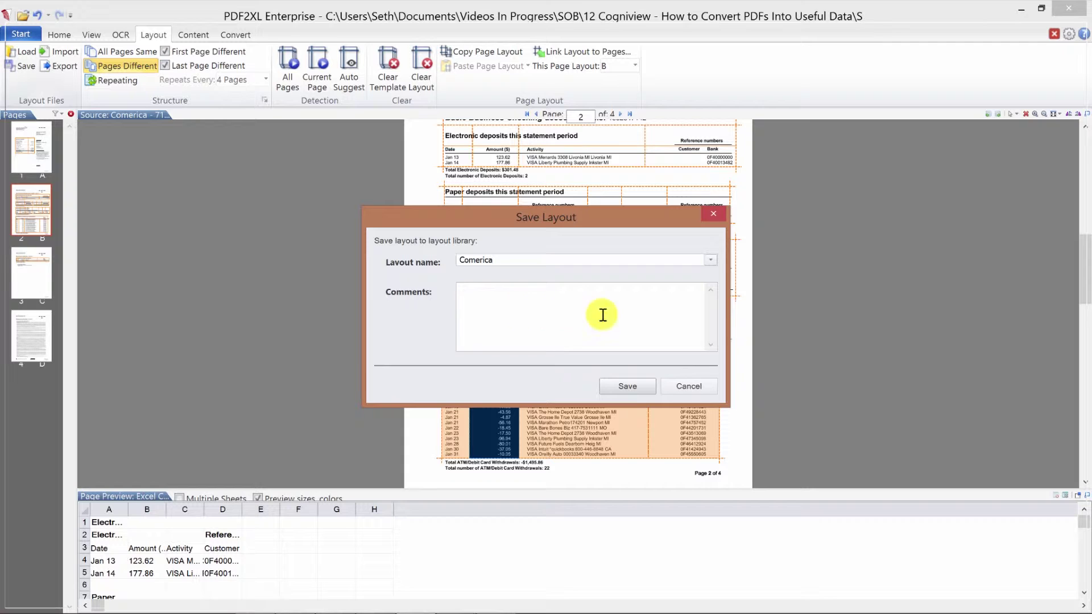
pyautogui.click(628, 386)
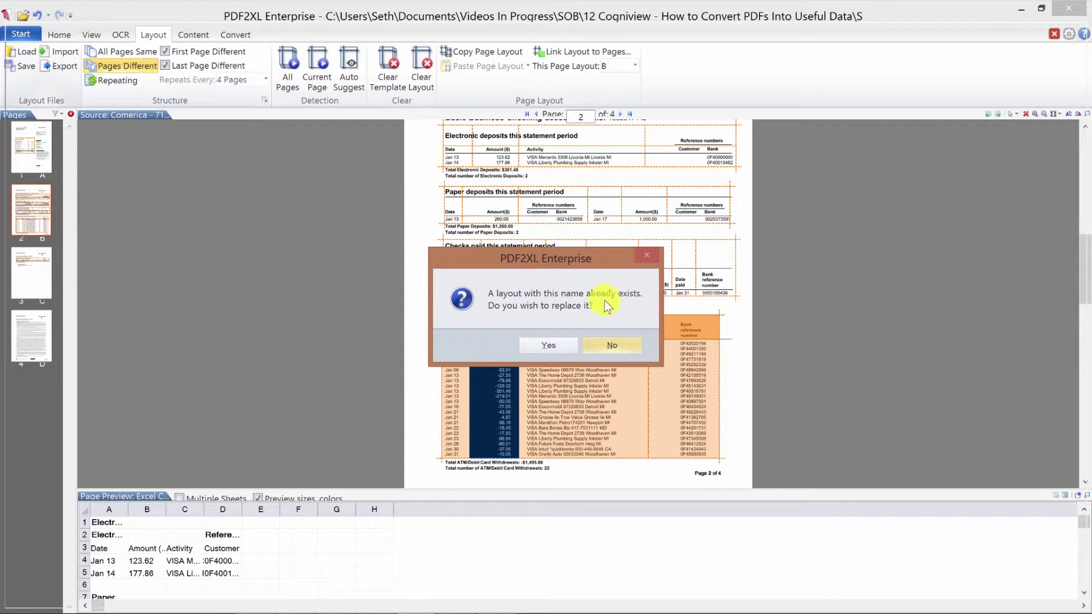
pyautogui.click(540, 343)
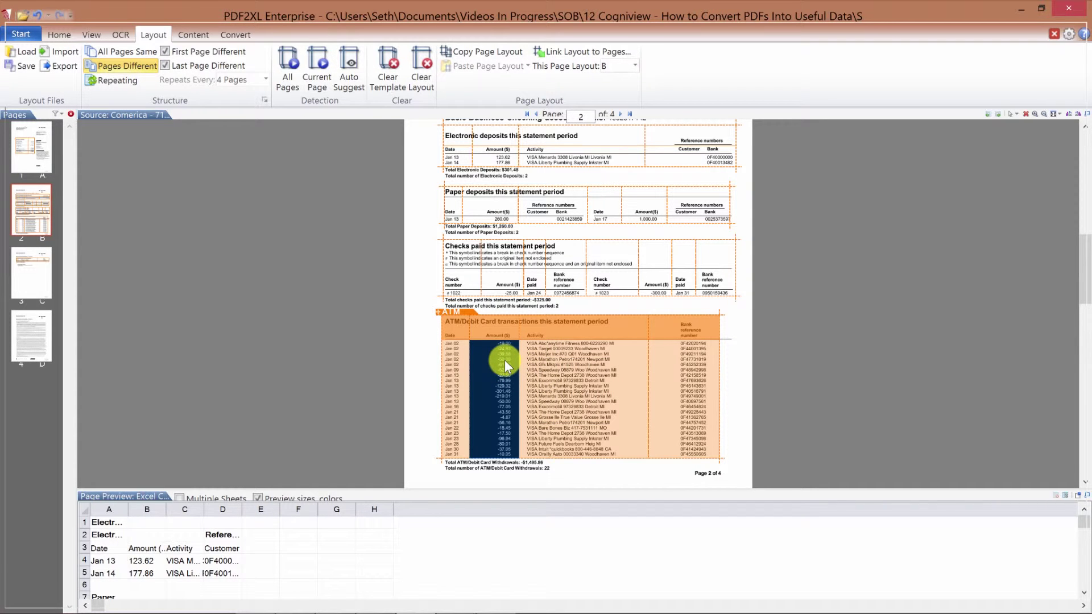
# Step: Convert pages 1-4 of the statement to Excel and look through the converted tables
pyautogui.moveTo(504, 361)
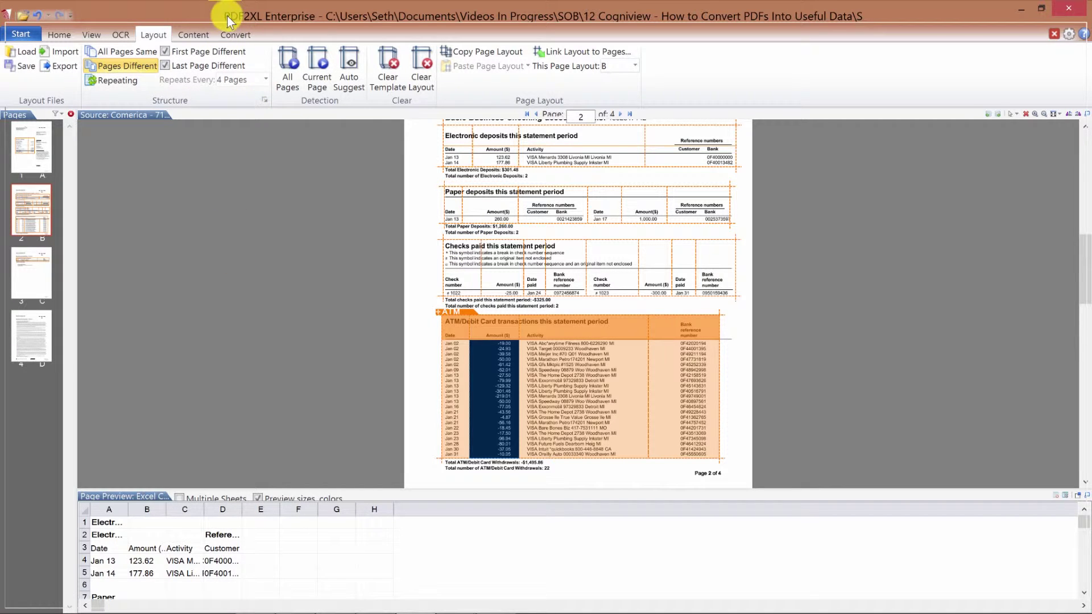
pyautogui.click(235, 35)
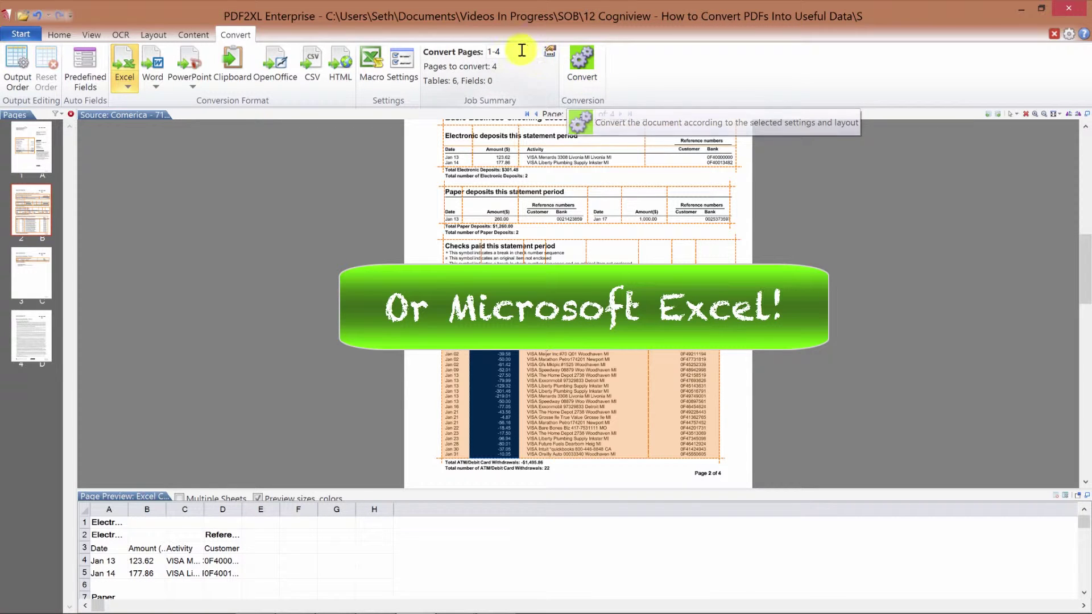
pyautogui.click(582, 56)
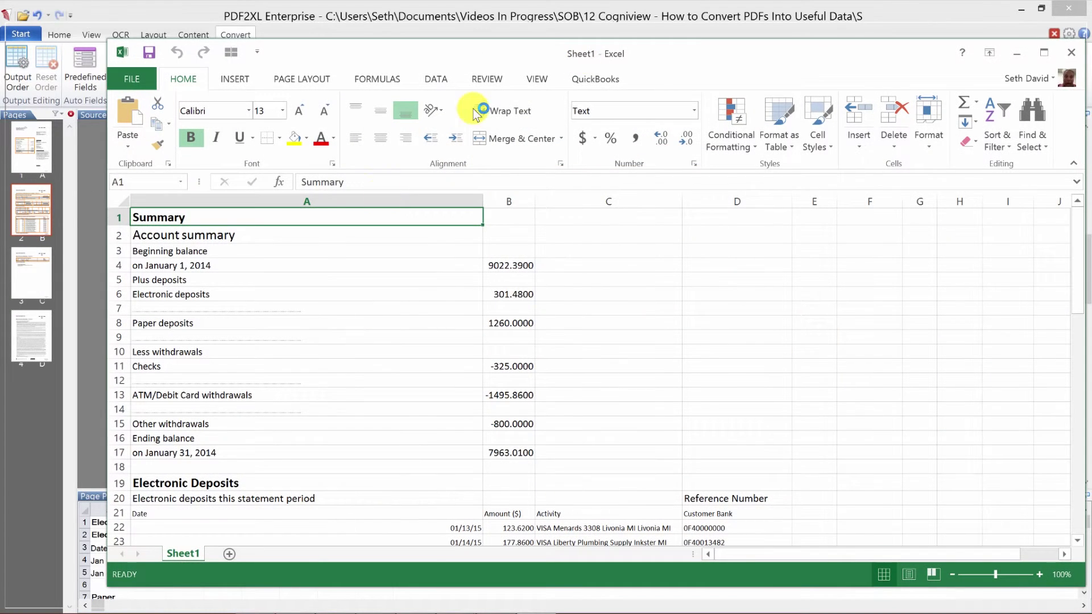
pyautogui.click(297, 348)
pyautogui.scroll(-7, 416, 392)
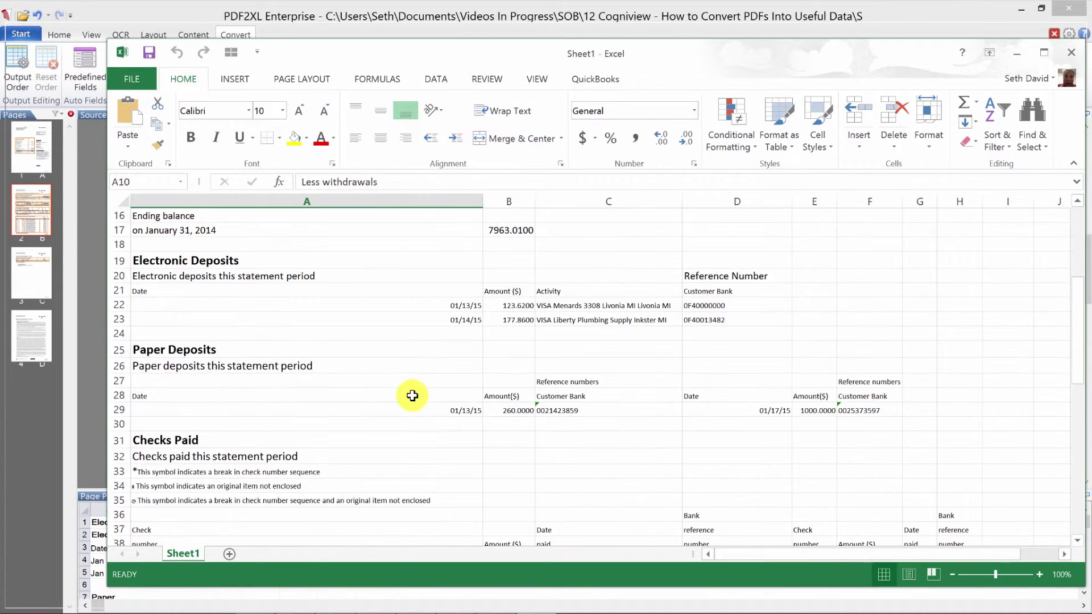
pyautogui.scroll(-9, 413, 396)
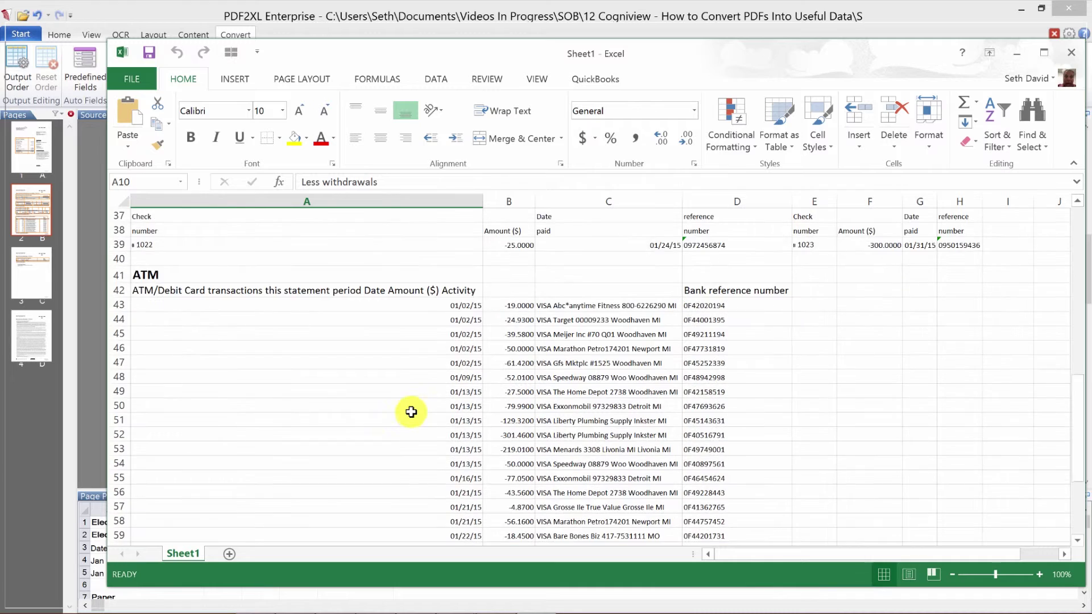
pyautogui.scroll(10, 414, 428)
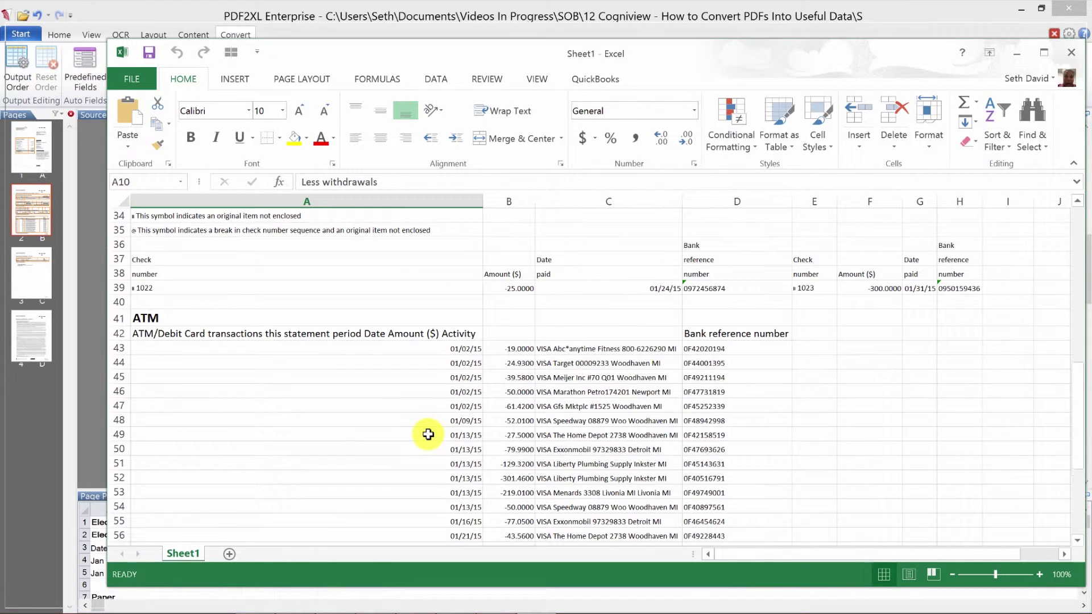
pyautogui.scroll(7, 524, 303)
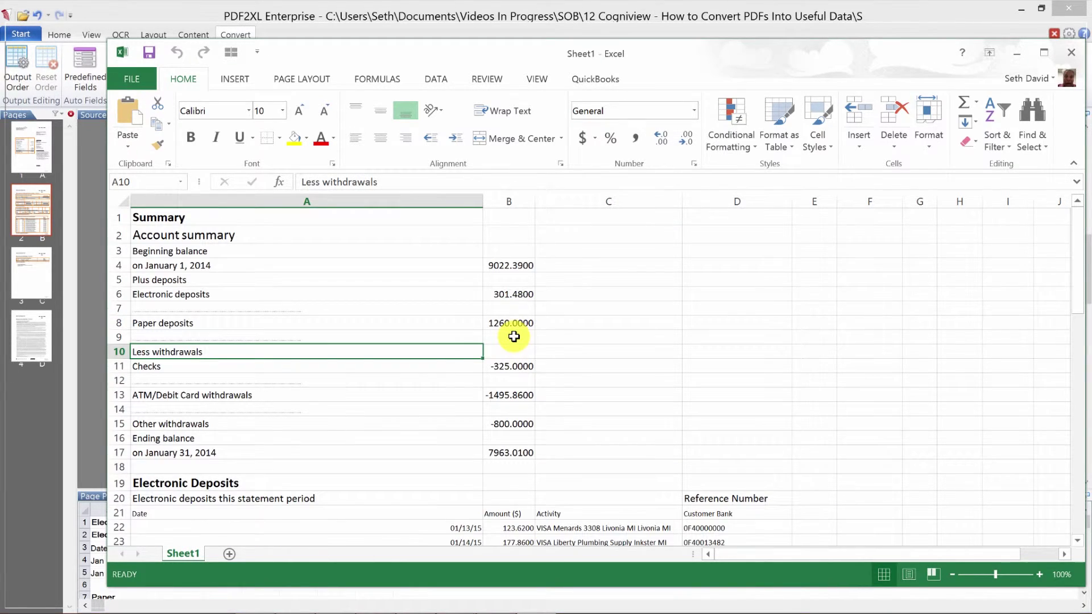
# Step: Duplicate Sheet1 and remove rows 19 to 86, starting at the Electronic Deposits title, from the original sheet
pyautogui.moveTo(182, 555); pyautogui.dragTo(217, 554)
pyautogui.click(183, 555)
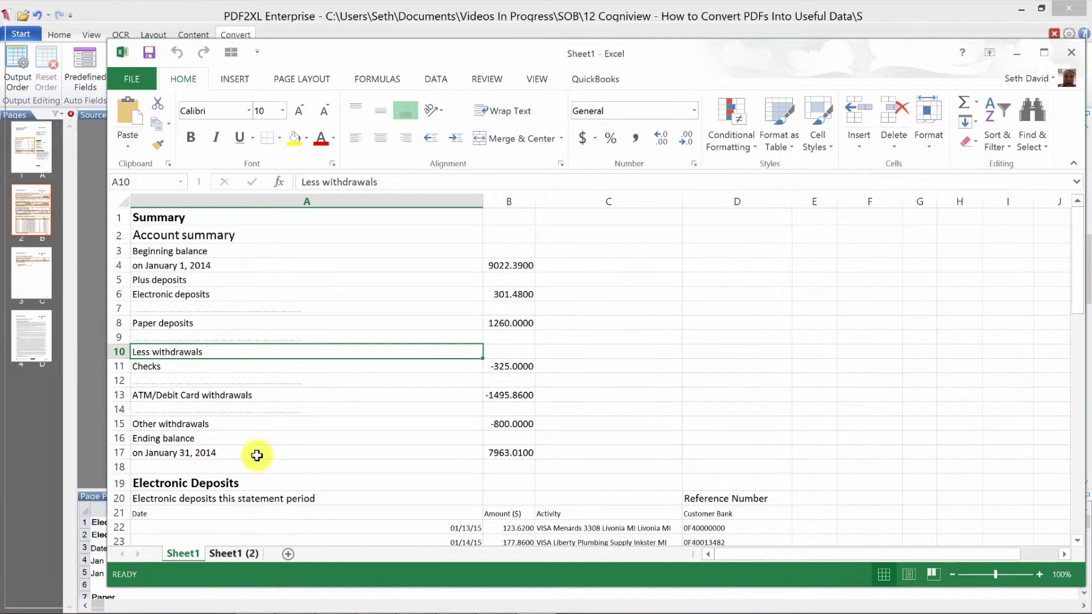
pyautogui.click(120, 483)
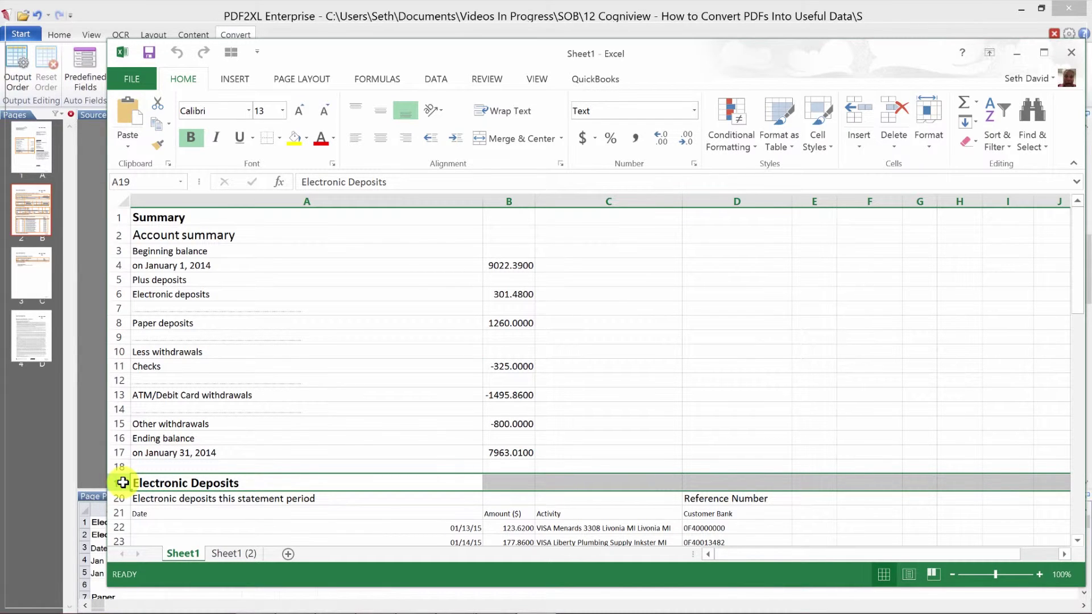
pyautogui.scroll(-20, 123, 483)
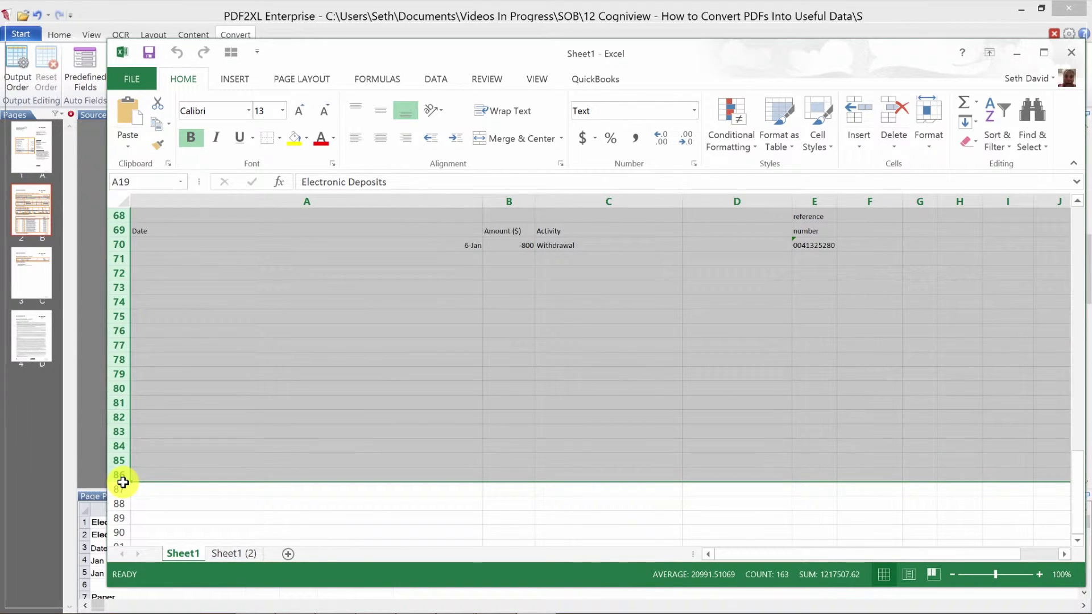
pyautogui.scroll(19, 123, 483)
pyautogui.press('Delete')
pyautogui.hotkey('ctrl', 'Up')
pyautogui.hotkey('ctrl', 'Home')
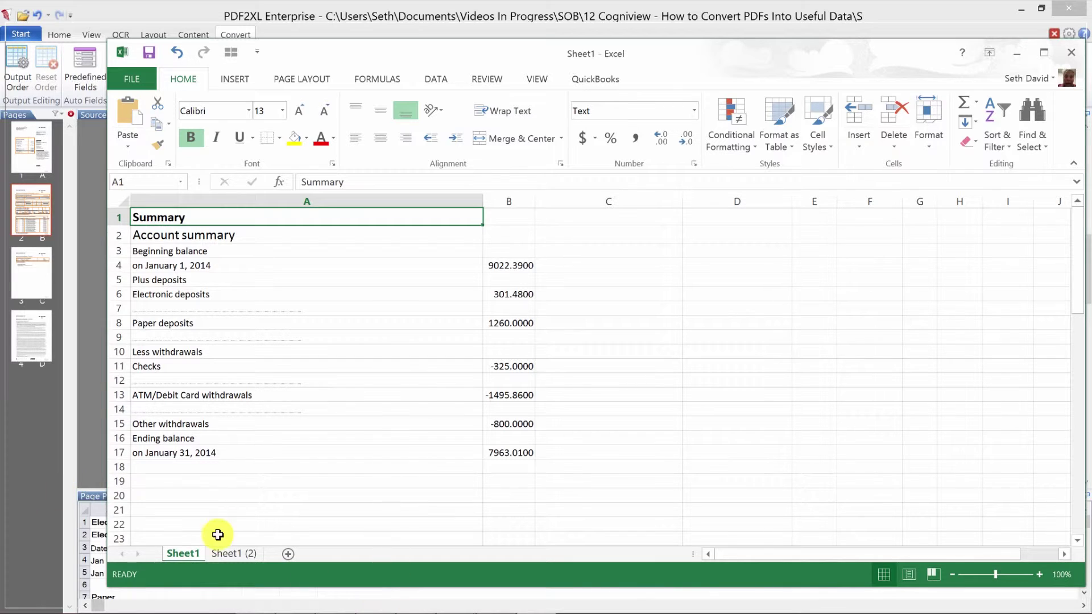
# Step: On the duplicated sheet, delete rows 1 to 18 containing the account summary above the Electronic Deposits title
pyautogui.click(220, 553)
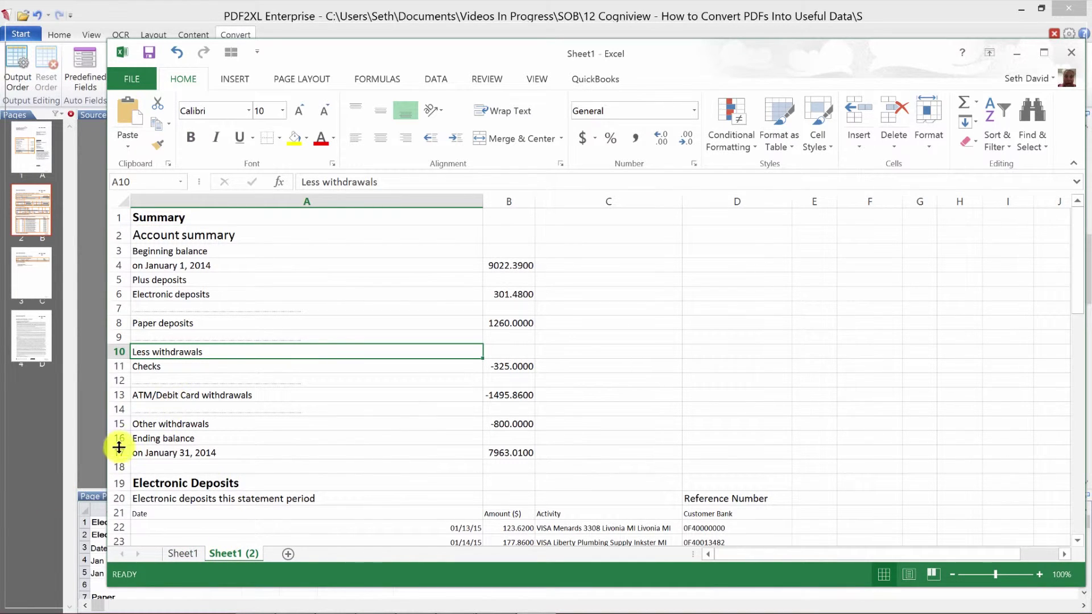
pyautogui.moveTo(116, 466); pyautogui.dragTo(137, 224)
pyautogui.hotkey('ctrl', '-')
pyautogui.press('Up')
pyautogui.press('Up')
pyautogui.press('Up')
pyautogui.press('Up')
pyautogui.press('Up')
pyautogui.press('Up')
pyautogui.press('Up')
pyautogui.press('Up')
pyautogui.press('Up')
pyautogui.press('Up')
pyautogui.press('Up')
pyautogui.press('Up')
pyautogui.press('Up')
pyautogui.press('Up')
pyautogui.press('Up')
pyautogui.press('Up')
pyautogui.press('Up')
# Step: Insert a blank row above the Electronic Deposits title on the duplicated sheet
pyautogui.hotkey('shift', 'space')
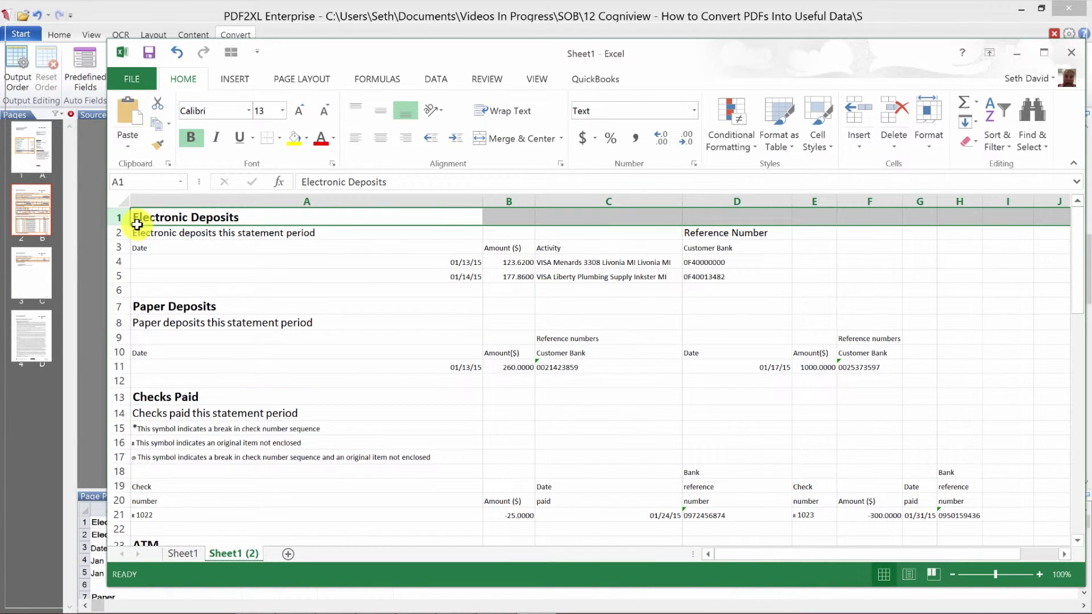
pyautogui.hotkey('ctrl', 'shift', '+')
pyautogui.click(137, 223)
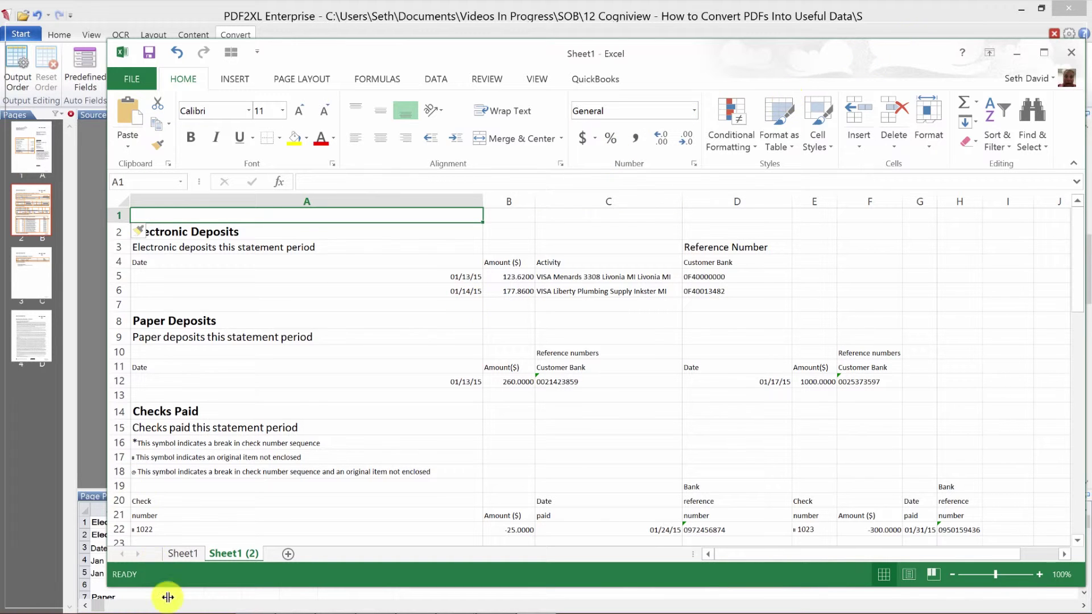
# Step: Close the Excel workbook
pyautogui.click(1072, 51)
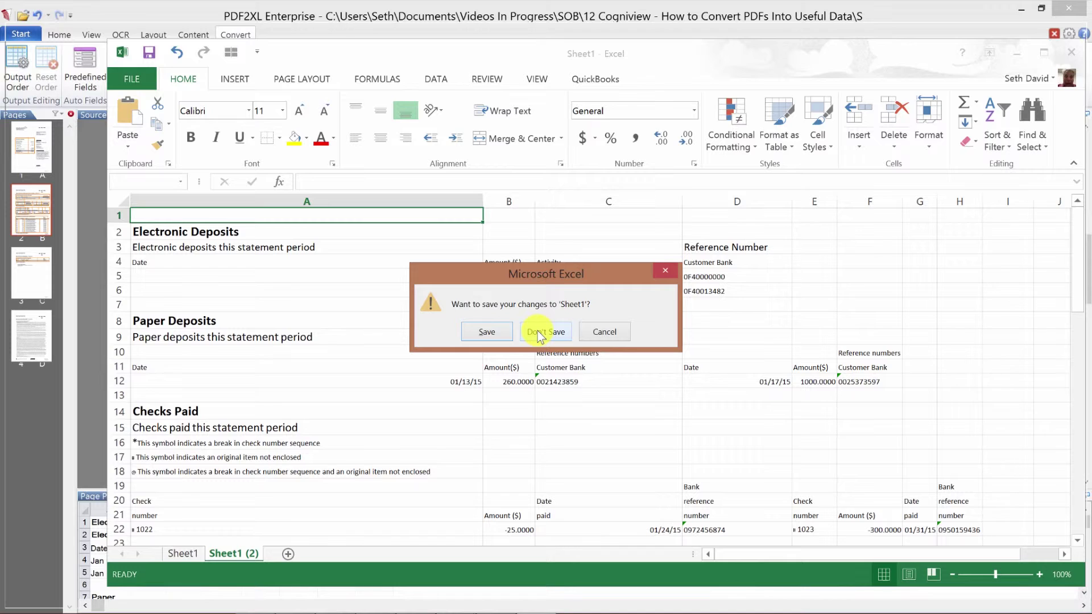